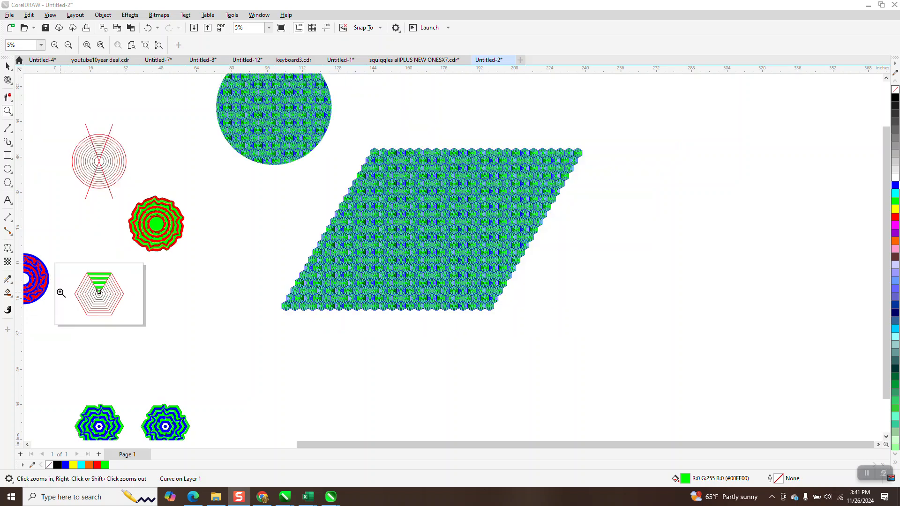
- Set the document's nudge distance to 10 inches
drag(65, 269, 141, 316)
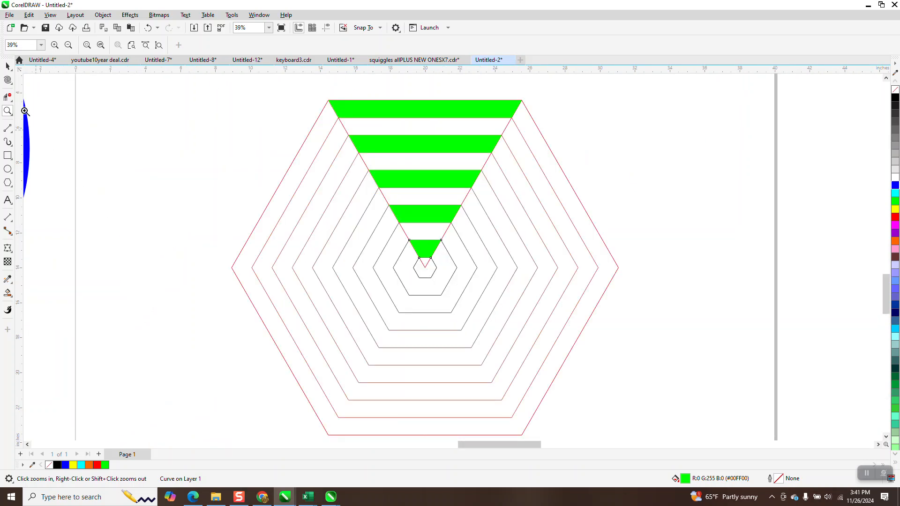
click(6, 67)
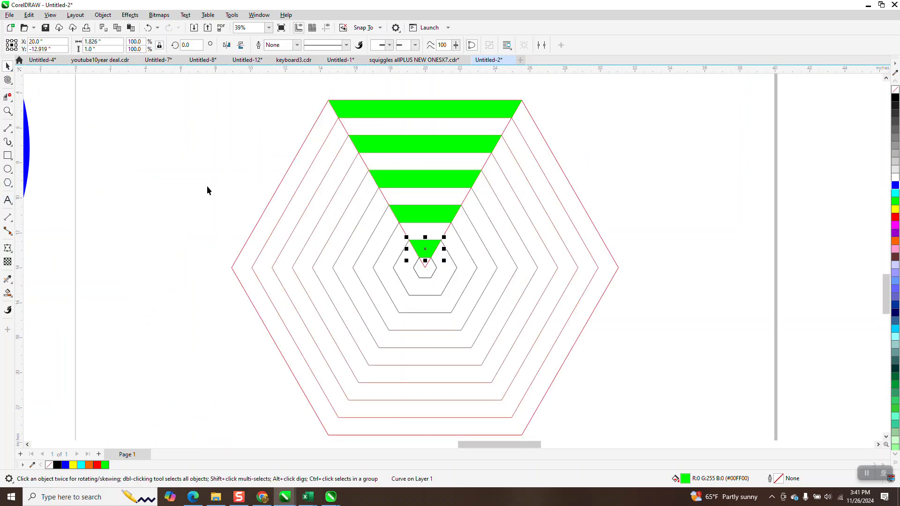
click(344, 75)
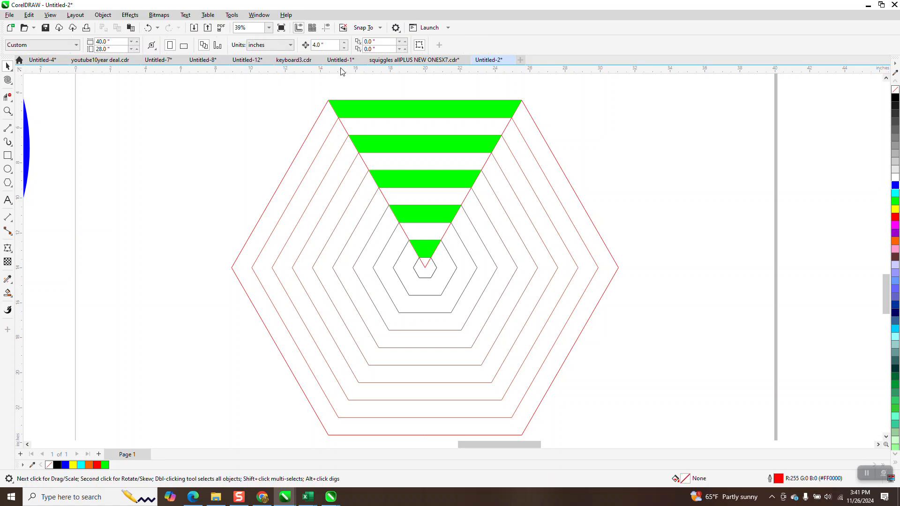
click(387, 114)
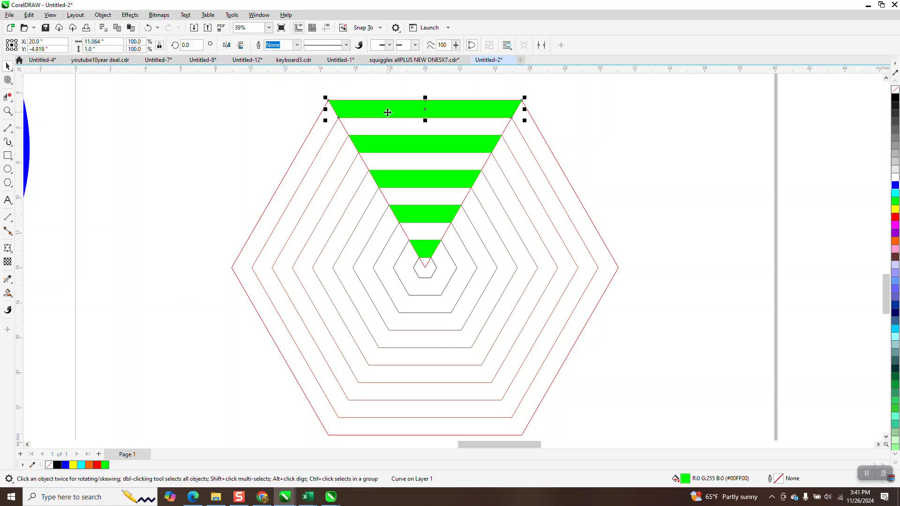
key(Right)
key(Left)
click(386, 81)
text(1)
- Move the three largest green trapezoids 20 inches to the right, out of the concentric hexagon
click(408, 118)
key(Right)
key(Right)
click(474, 137)
key(Right)
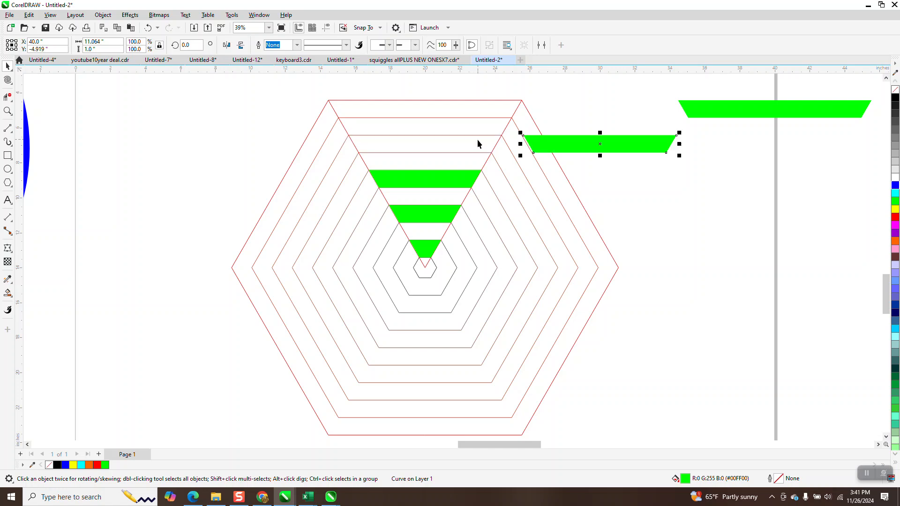
key(Right)
click(461, 177)
key(Right)
key(Right)
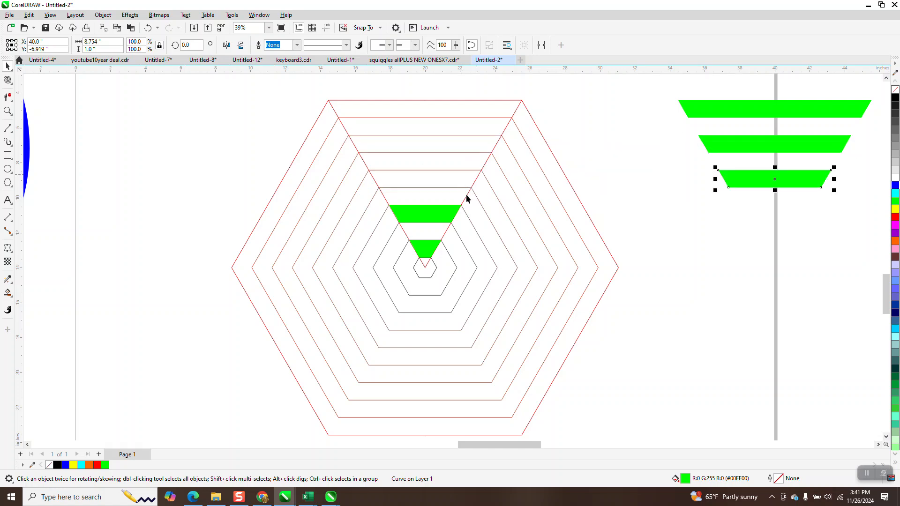
- Move the fourth green trapezoid 30 inches to the right and the smallest one 20 inches to the right
click(437, 215)
key(Right)
key(Right)
key(Right)
click(431, 248)
key(Right)
key(Right)
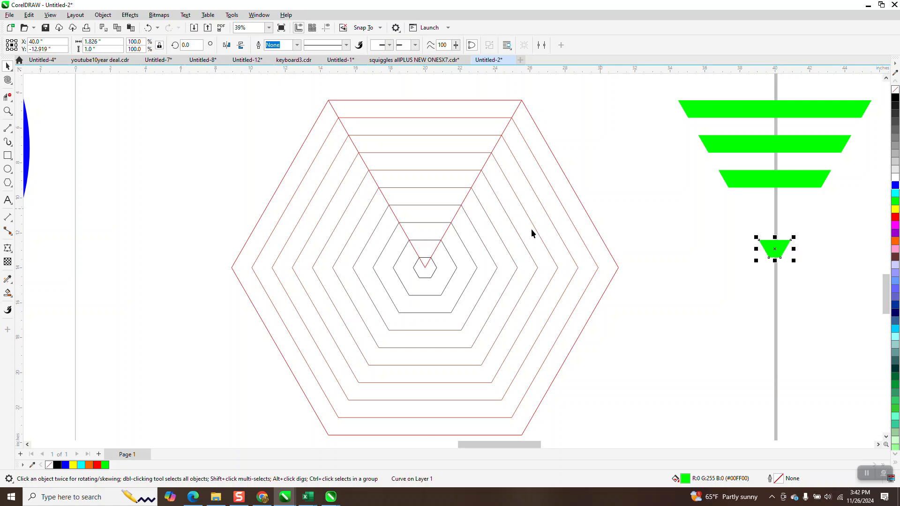
- Smart-fill the hexagon's empty fourth wedge band in green and move the new shape 20 inches right into the trapezoid column
click(8, 293)
click(419, 213)
key(Right)
key(Right)
- Remove the fill from the five stacked trapezoids, give them a black outline, and group them
scroll(418, 211, down, 1)
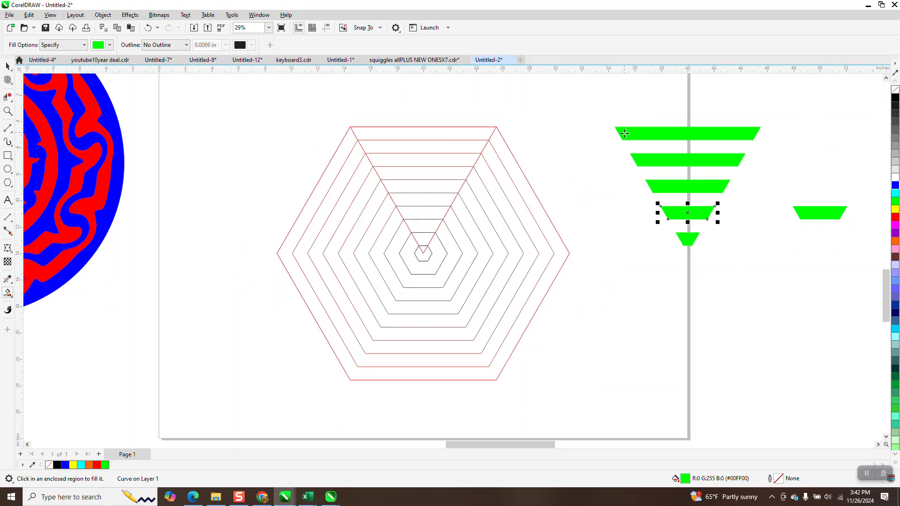
drag(581, 97, 763, 259)
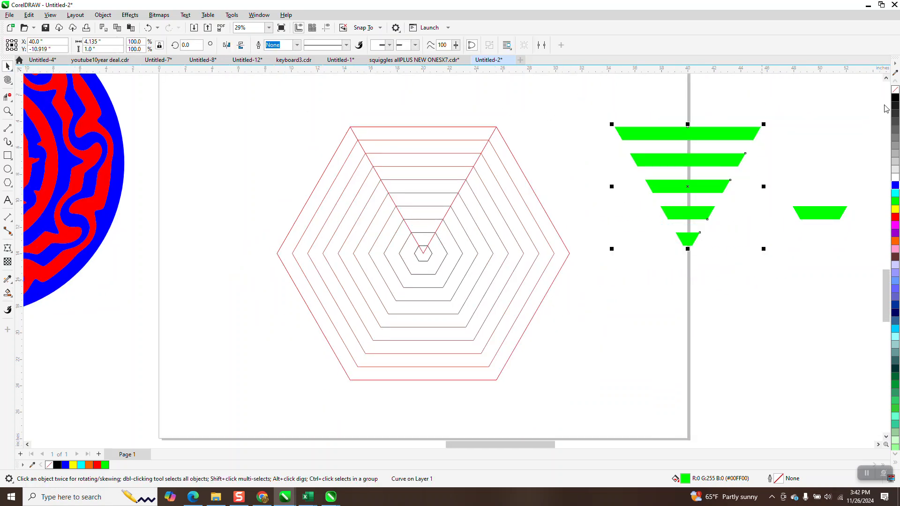
click(895, 89)
right_click(895, 98)
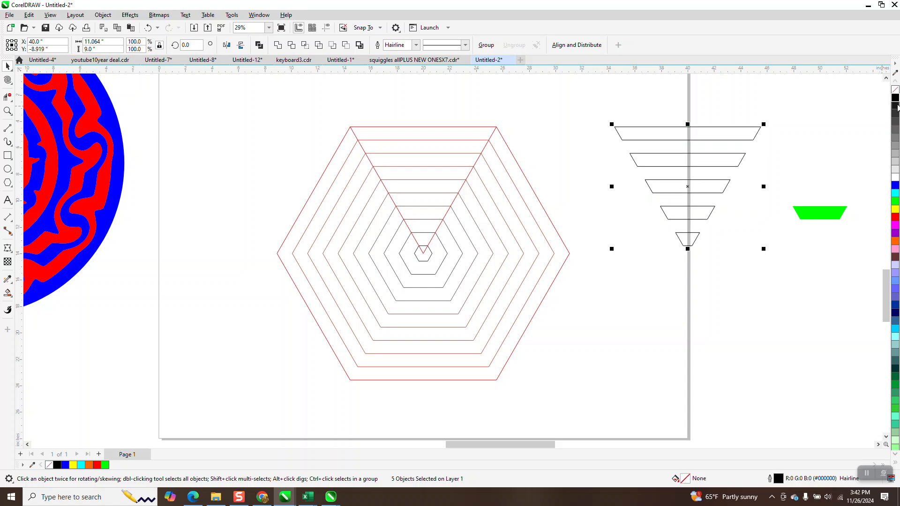
key(ctrl+g)
- Move the red concentric hexagon group 30 inches down, below the page
scroll(632, 89, down, 1)
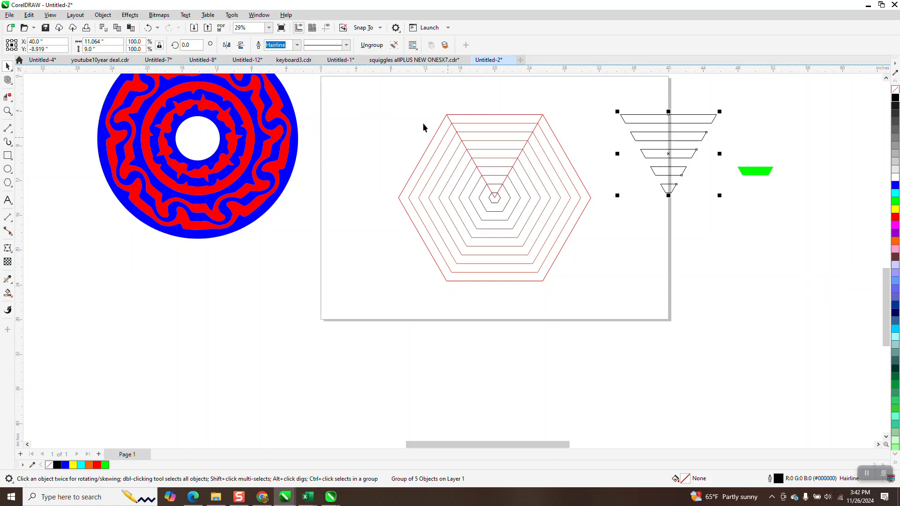
drag(385, 102, 598, 311)
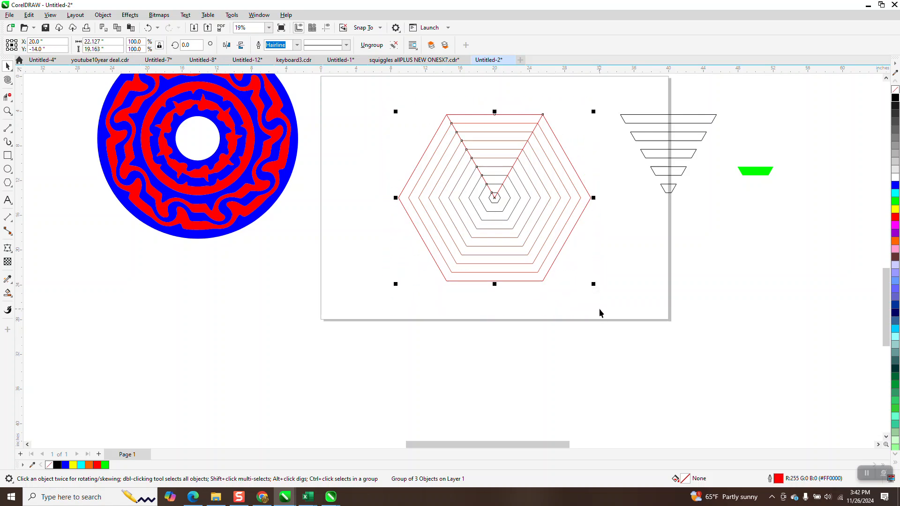
key(Down)
key(Down)
key(Down)
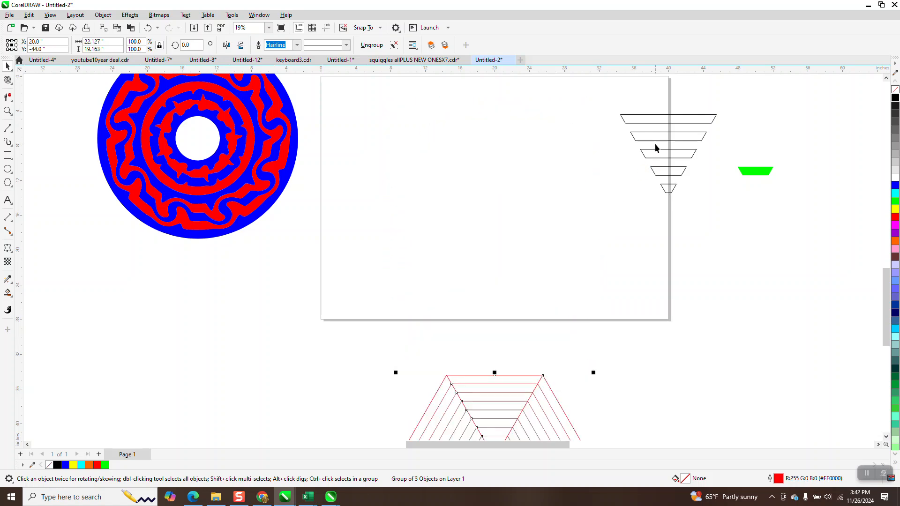
- Move the trapezoid group 20 inches left to the horizontal centre of the page
click(649, 144)
key(Left)
key(Left)
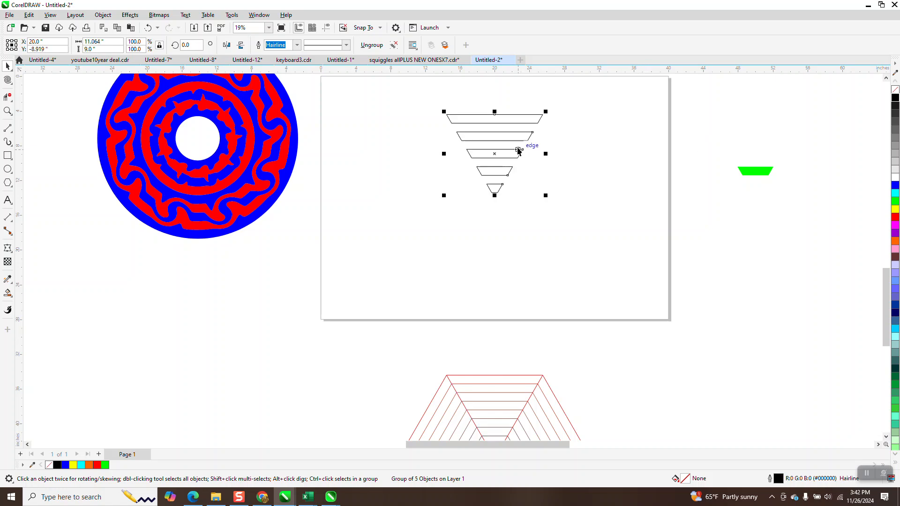
- Rotate copies of the trapezoid group in 60-degree increments around the wedge's tip to complete a hexagon of six groups
click(8, 110)
drag(421, 102, 576, 212)
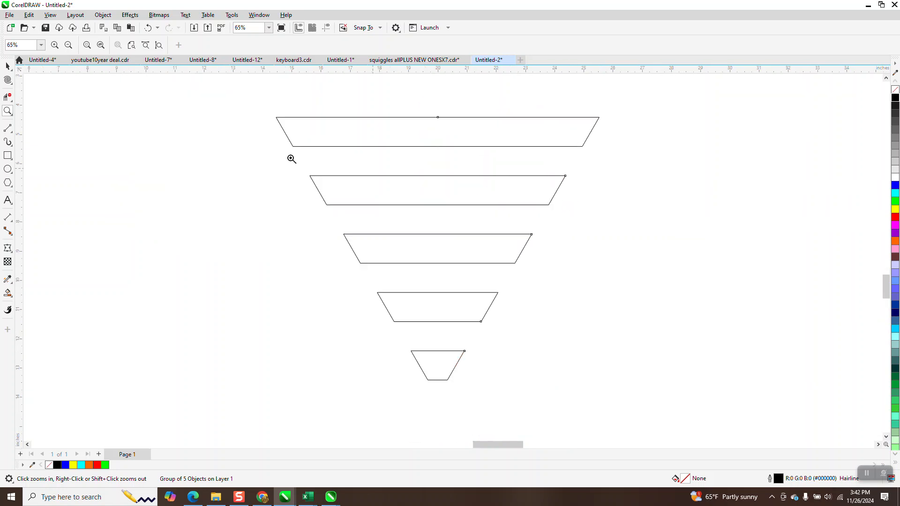
click(8, 66)
scroll(401, 125, down, 2)
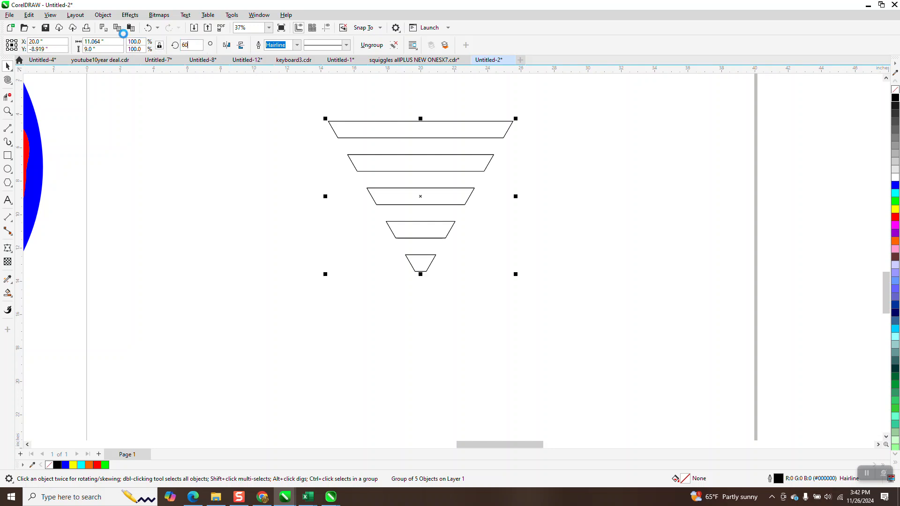
key(Return)
key(ctrl+d)
key(ctrl+d)
key(ctrl+d)
key(ctrl+d)
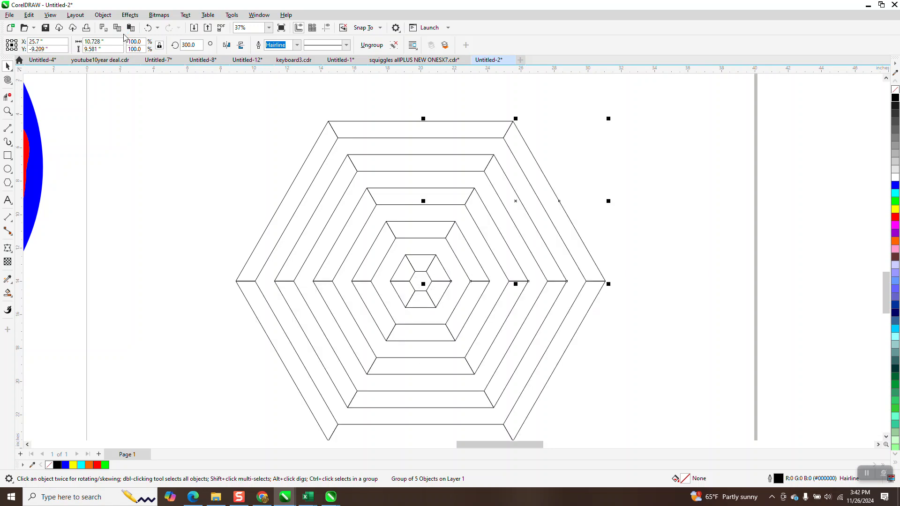
- Weld the six trapezoid groups into one curve and delete the leftover green trapezoid
scroll(269, 179, down, 2)
drag(217, 128, 556, 394)
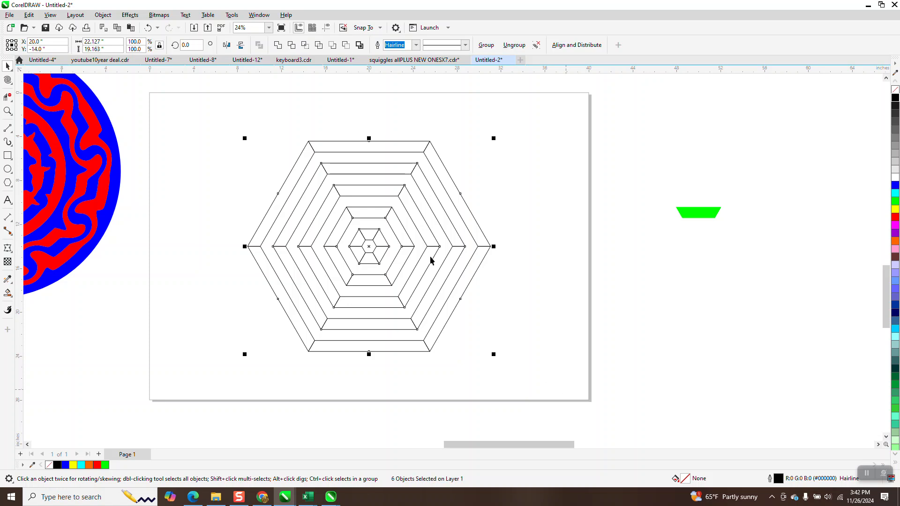
click(278, 44)
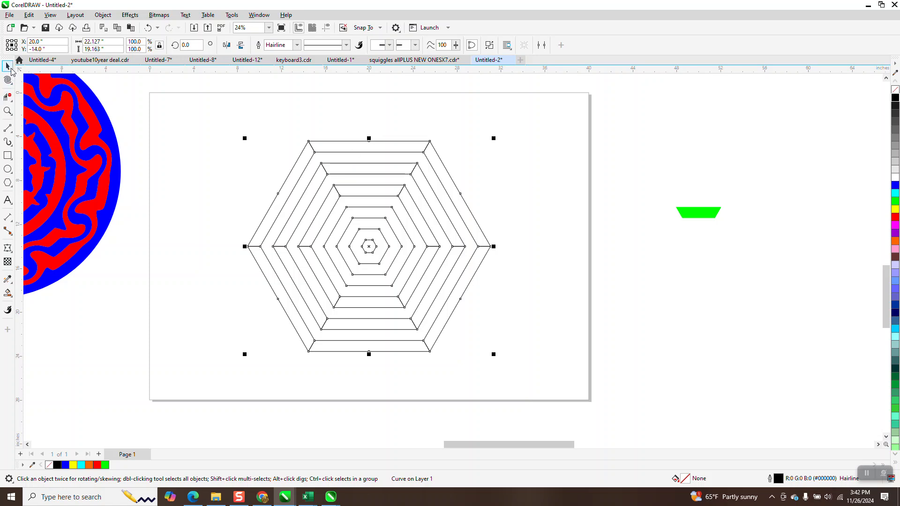
drag(652, 184, 742, 244)
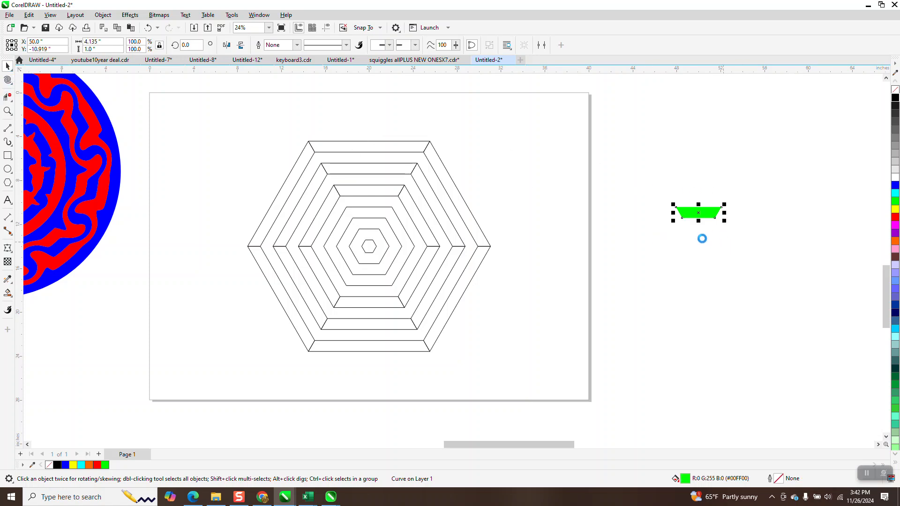
key(Delete)
- Try to remove the leftover seam line at the hexagon's upper-right corner with Virtual Segment Delete
click(8, 111)
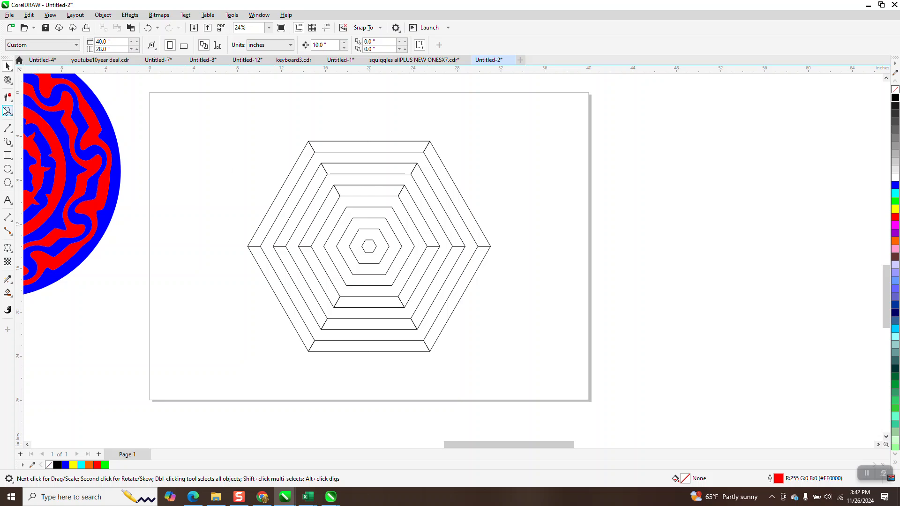
drag(301, 137, 349, 167)
scroll(328, 150, down, 6)
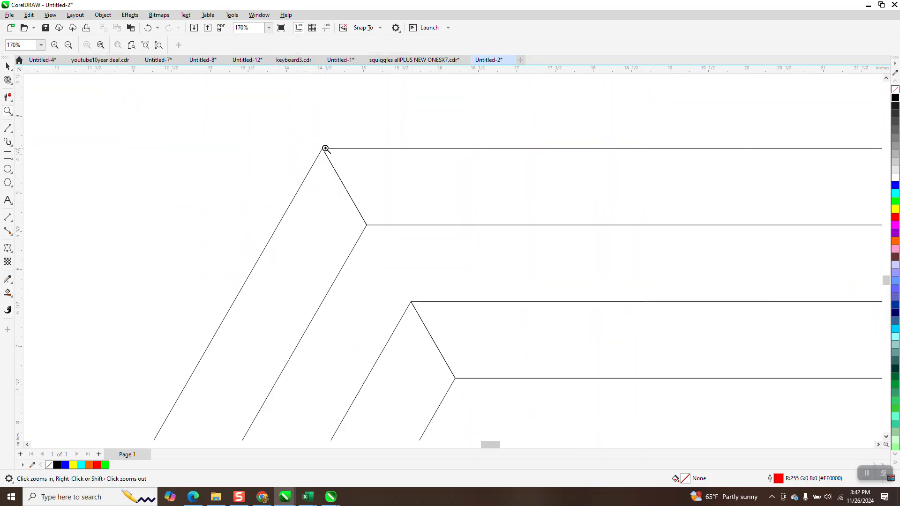
click(8, 97)
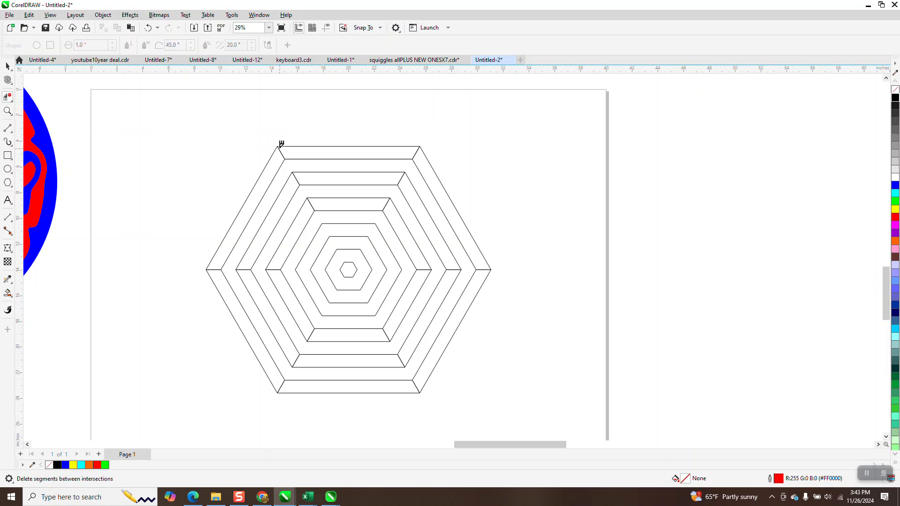
click(416, 153)
- Undo the segment deletion, the green trapezoid's deletion, the weld, the rotated copies and the trapezoid group's leftward move
click(147, 29)
click(148, 30)
click(147, 29)
click(147, 29)
click(148, 29)
click(147, 29)
click(147, 30)
click(147, 29)
click(148, 29)
click(148, 29)
click(148, 29)
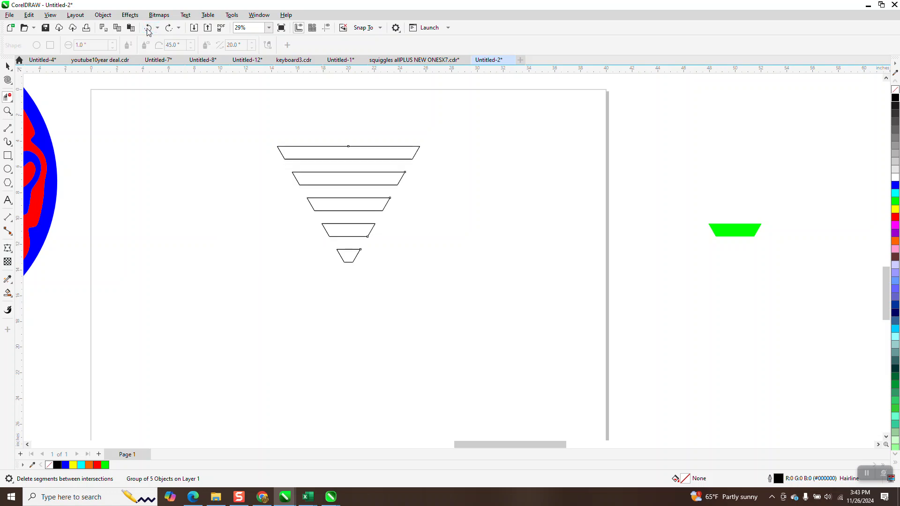
click(147, 29)
click(147, 29)
click(147, 29)
click(147, 29)
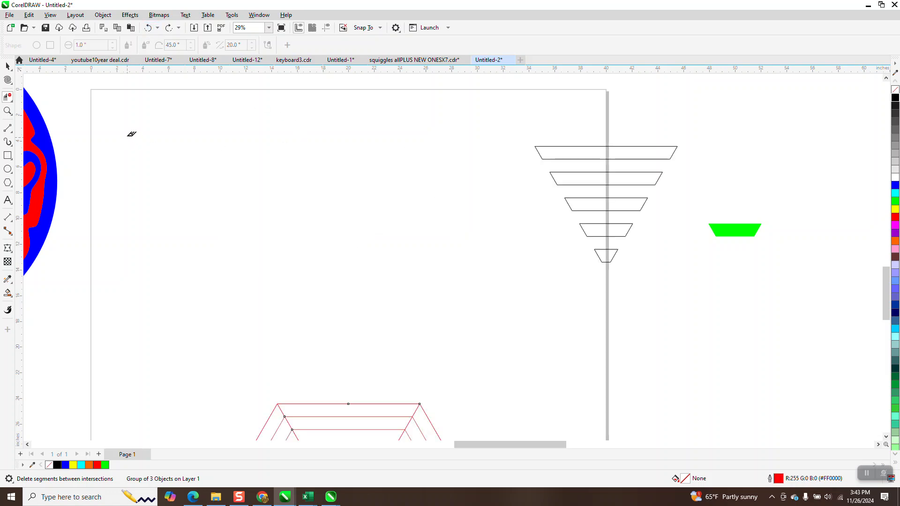
- Set the Twirl tool's nib size to 4 inches
click(14, 85)
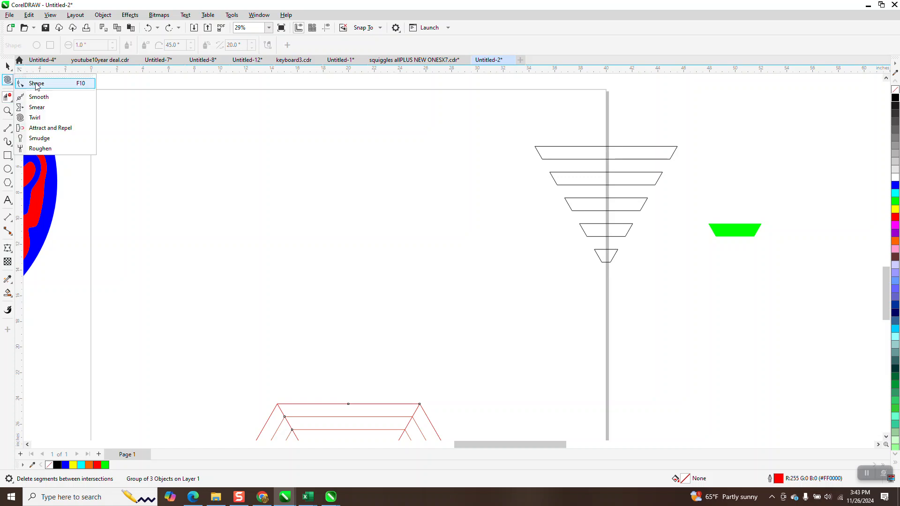
click(33, 117)
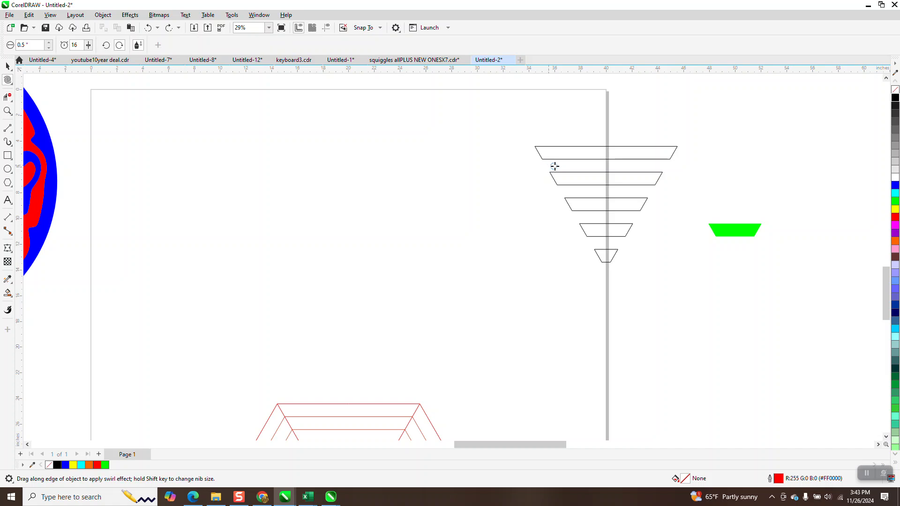
drag(32, 47, 15, 50)
text(4)
key(Return)
- Move the outlined trapezoid group 10 inches left onto the page
click(611, 204)
click(8, 65)
key(space)
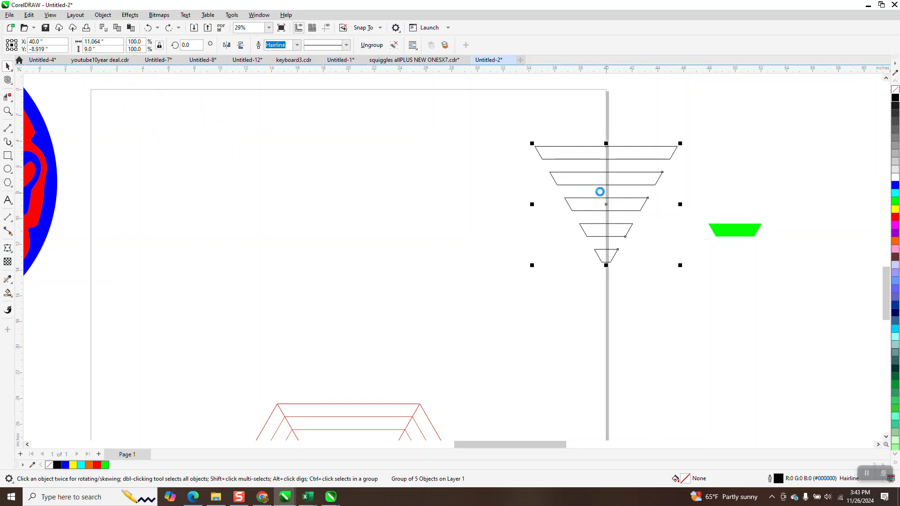
key(Left)
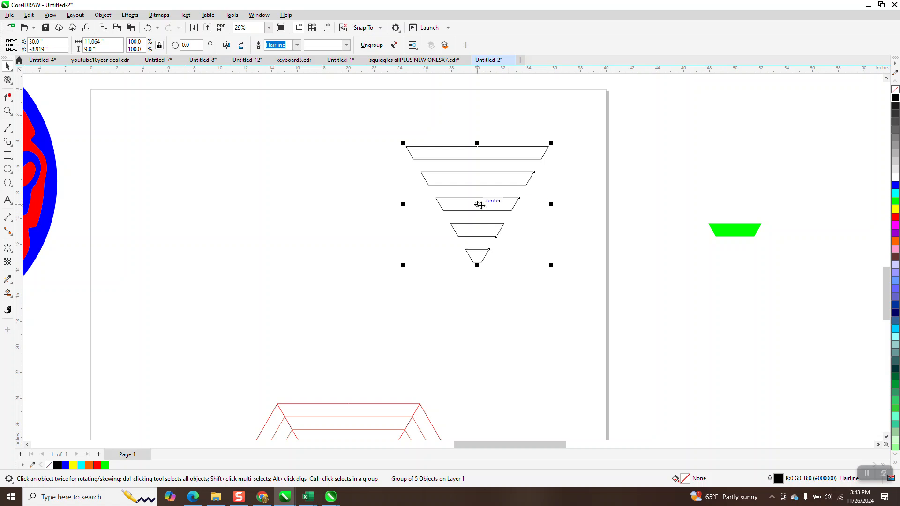
- Twirl the middle of the second and third trapezoids with the 4-inch nib to make wavy edges
click(12, 87)
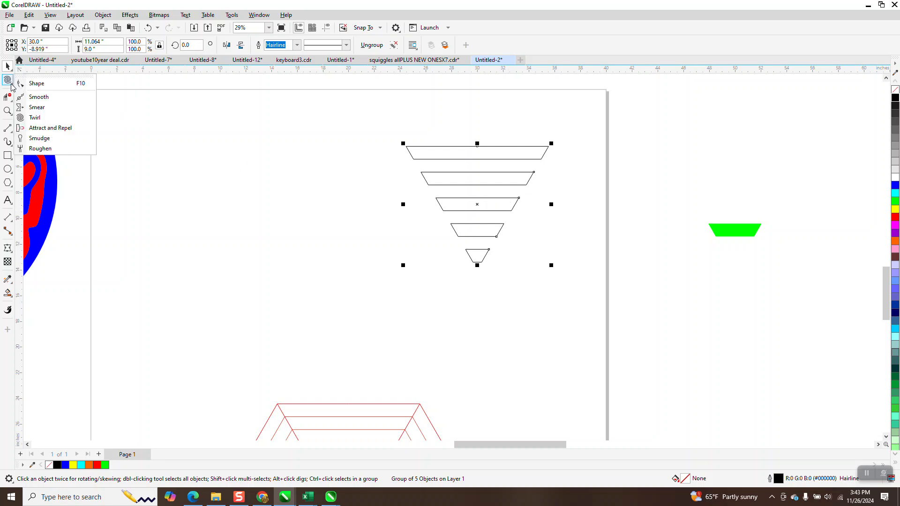
click(37, 118)
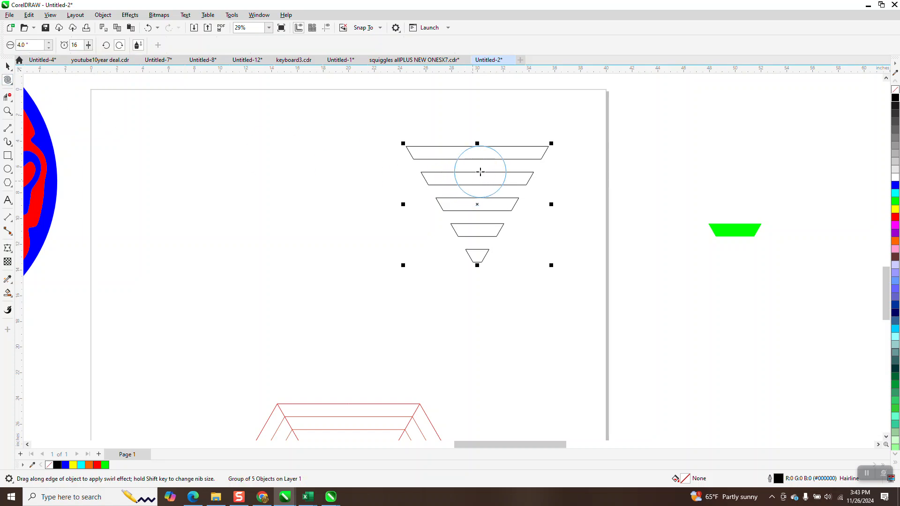
mouse_move(489, 172)
mouse_down()
mouse_move(474, 202)
mouse_move(452, 173)
mouse_move(470, 184)
mouse_move(477, 210)
mouse_up()
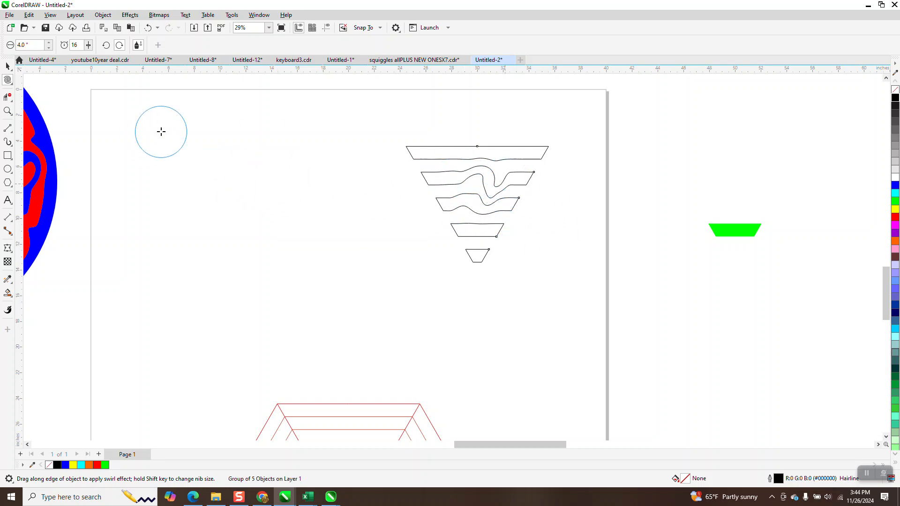
- Reduce the Twirl nib size to 0.5 inch and twirl along the lower edge of the top trapezoid
drag(30, 45, 4, 50)
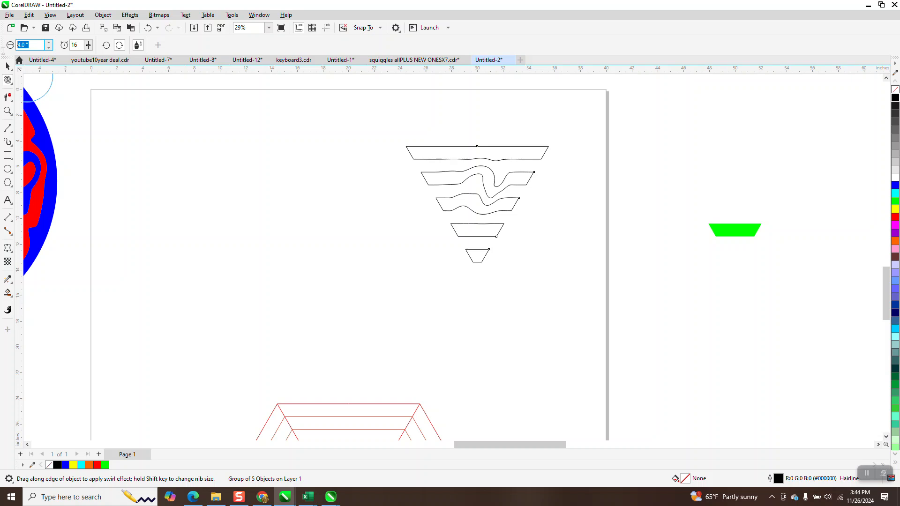
text(0.5)
key(Return)
mouse_move(443, 158)
mouse_down()
mouse_move(454, 161)
mouse_move(428, 159)
mouse_move(506, 163)
mouse_up()
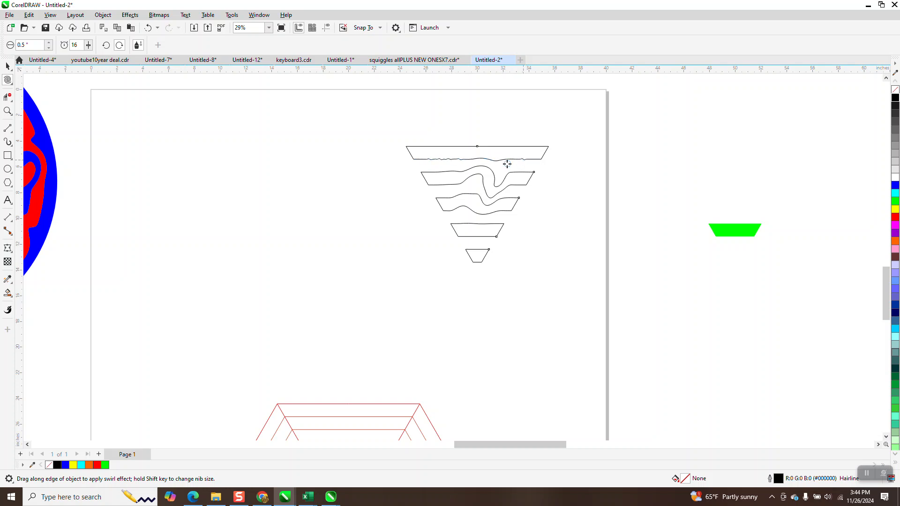
click(8, 111)
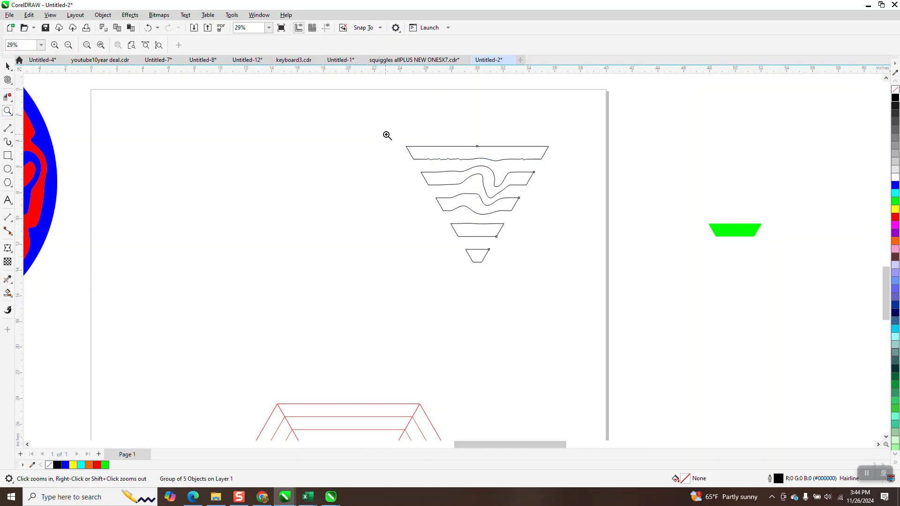
- Ungroup the group of five twirled trapezoids into separate curves
drag(388, 136, 574, 235)
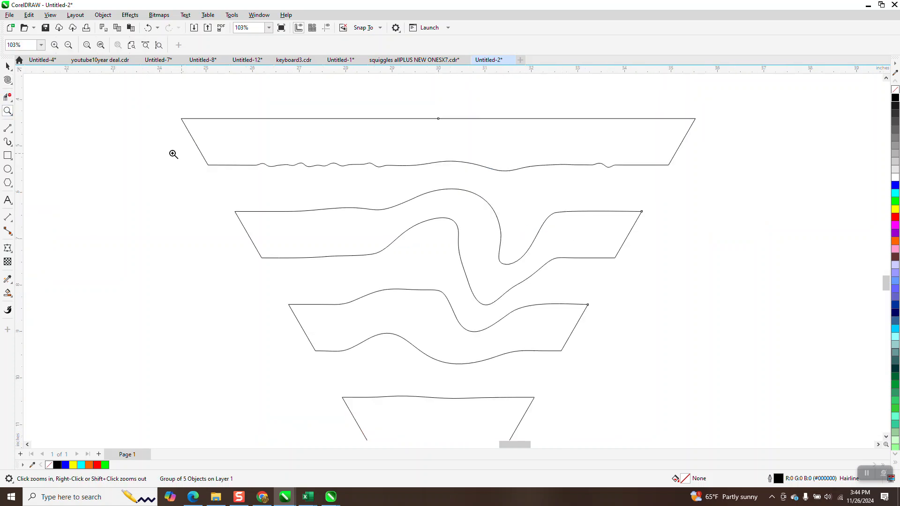
click(13, 88)
click(35, 83)
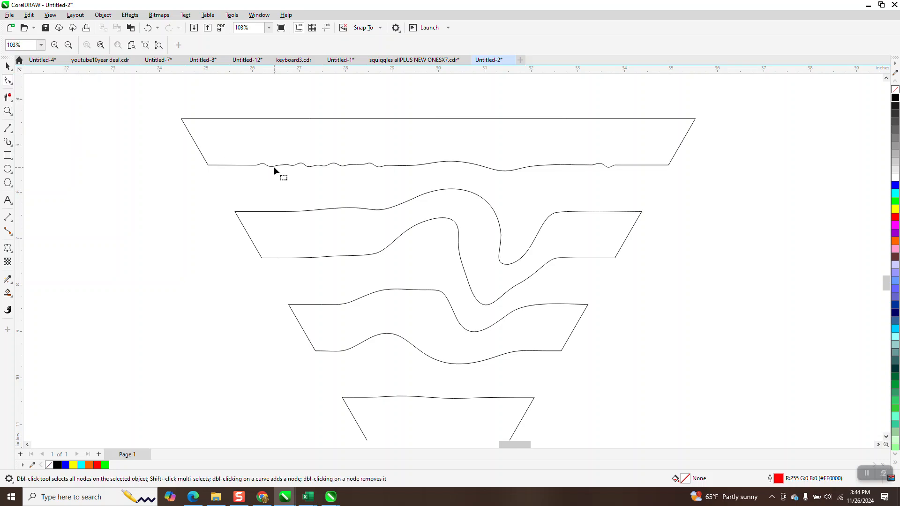
click(7, 65)
scroll(308, 163, down, 4)
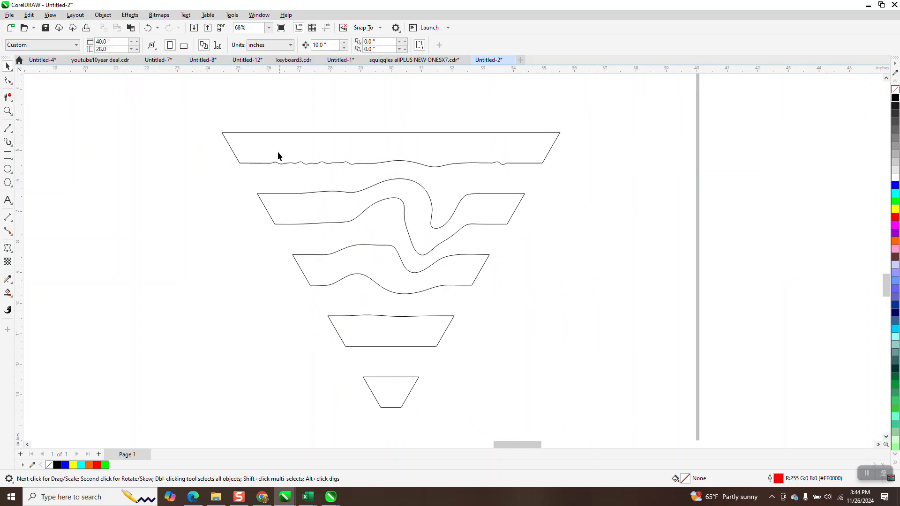
click(245, 145)
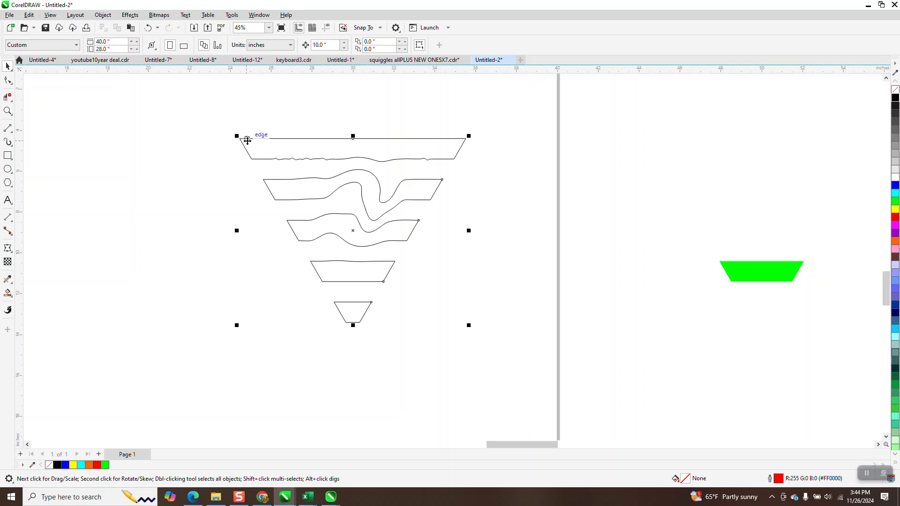
click(103, 15)
mouse_move(162, 176)
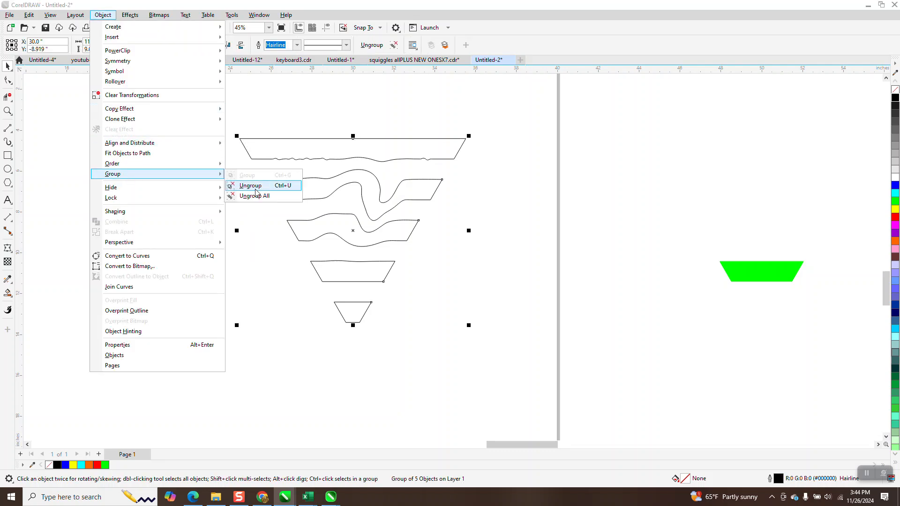
click(235, 182)
- Reshape the lower edge of the top trapezoid by pulling three nodes down and one middle node up to form jagged peaks
key(F10)
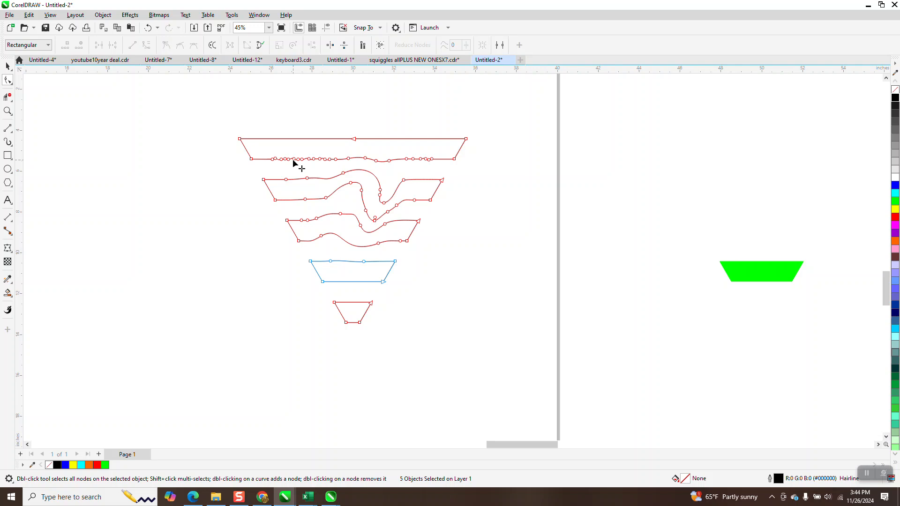
click(8, 111)
drag(229, 134, 436, 208)
click(8, 81)
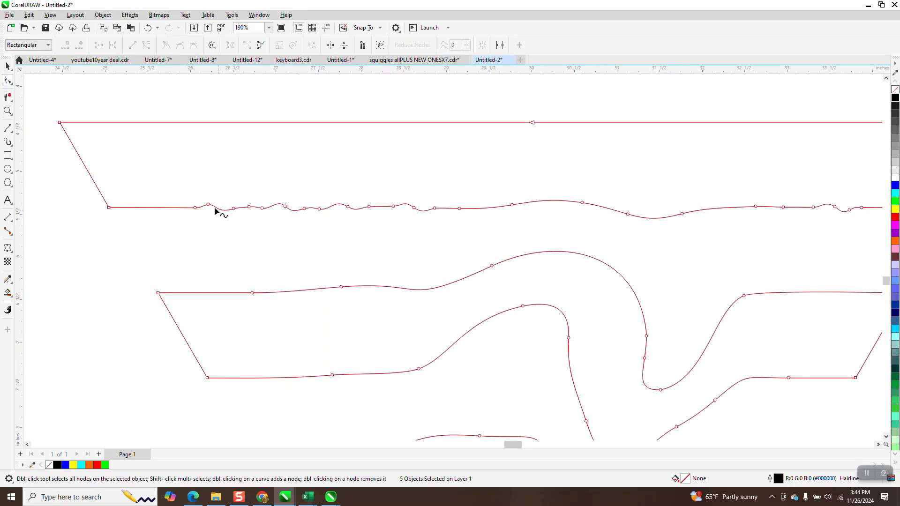
drag(231, 212, 241, 242)
drag(350, 211, 345, 243)
drag(509, 205, 500, 178)
drag(780, 211, 762, 239)
scroll(442, 202, down, 3)
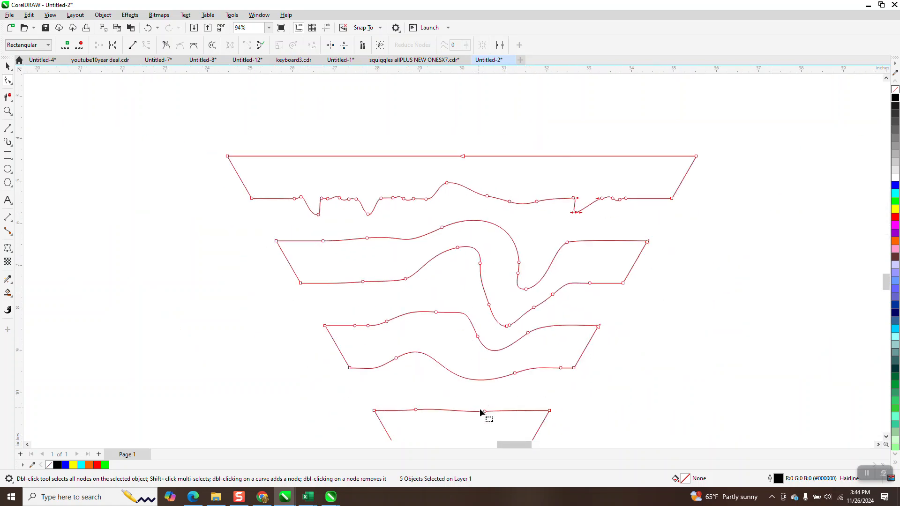
- Pull the fourth trapezoid's right upper-edge node up and left, and raise a new node midway along the smallest trapezoid's top edge
drag(484, 413, 424, 389)
scroll(396, 321, down, 2)
click(433, 417)
double_click(433, 417)
drag(434, 417, 434, 403)
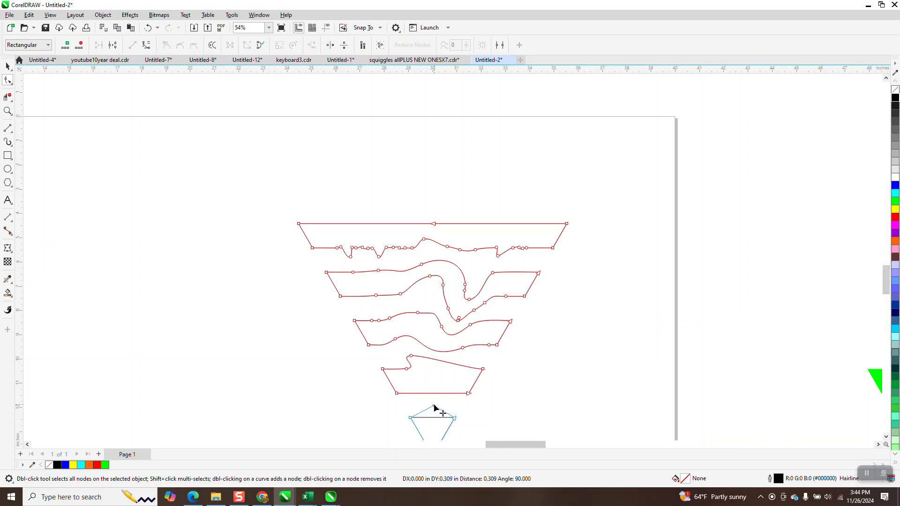
scroll(233, 324, down, 2)
- Group the five reshaped trapezoids and move the group 10 inches left
double_click(8, 66)
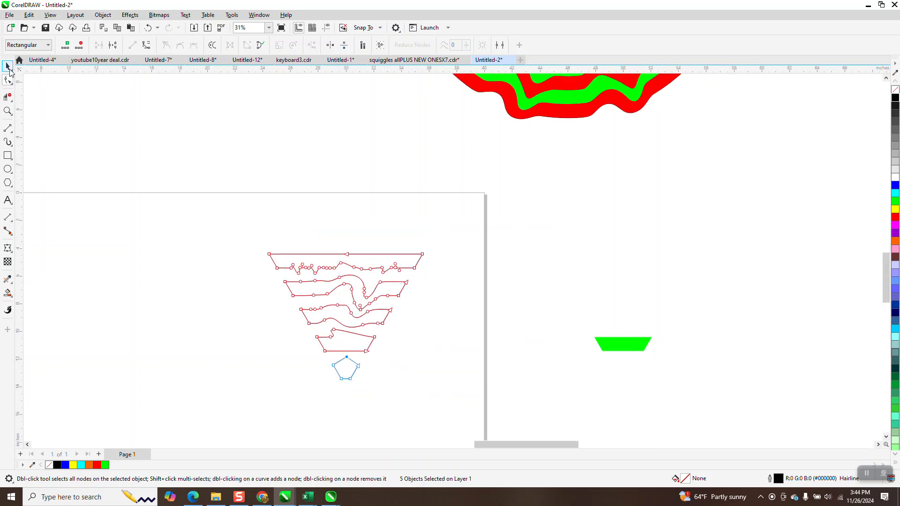
key(space)
drag(240, 217, 494, 427)
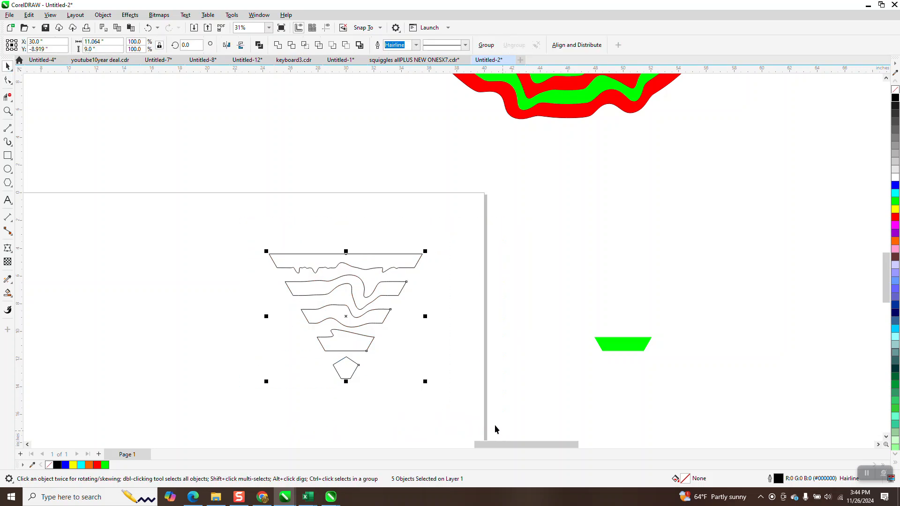
key(ctrl+g)
key(Left)
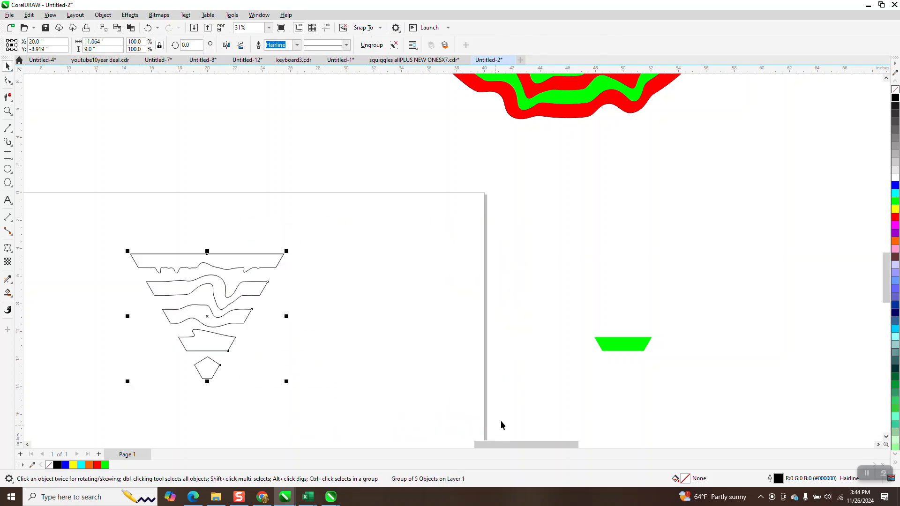
- Add two successive rotated copies of the trapezoid group around its lower tip, reaching a rotation of 120 degrees
scroll(334, 202, down, 1)
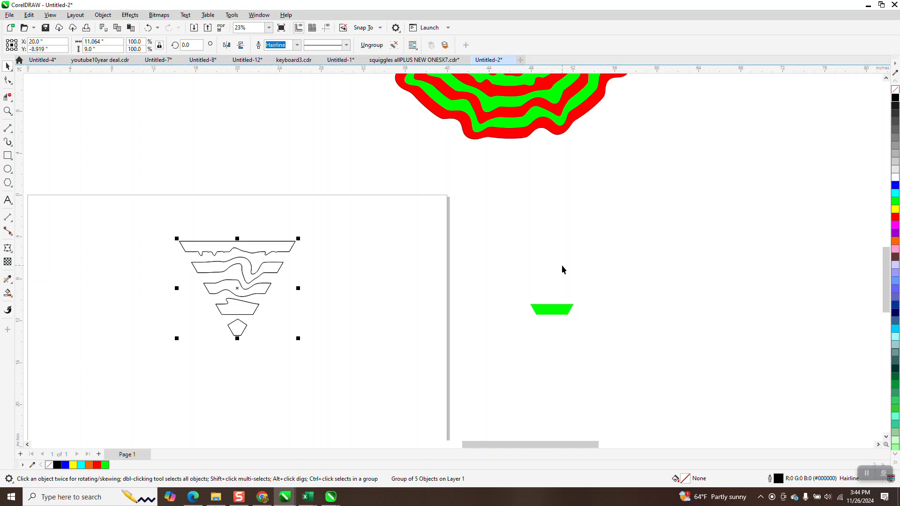
key(ctrl+d)
click(154, 19)
key(ctrl+d)
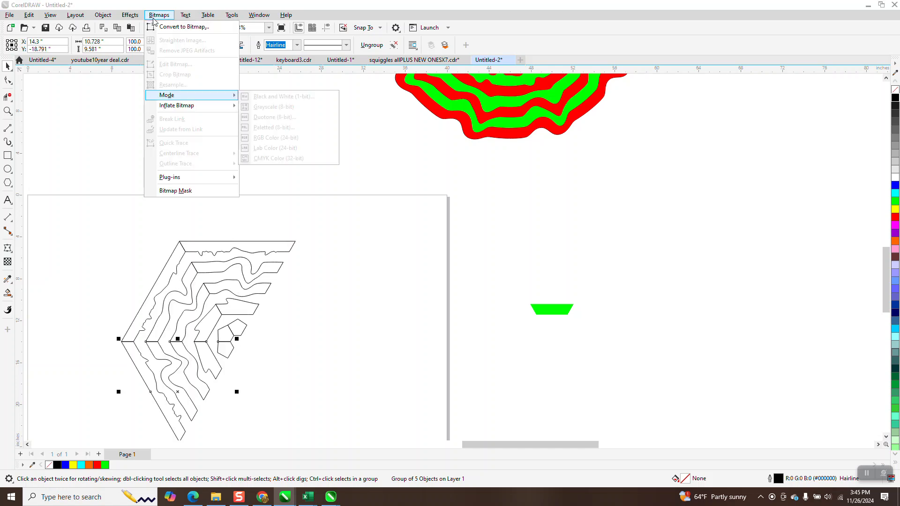
- Continue from the 120-degree wedge with rotated copies from 180 up to 300 degrees to close the hexagon
click(229, 349)
click(220, 356)
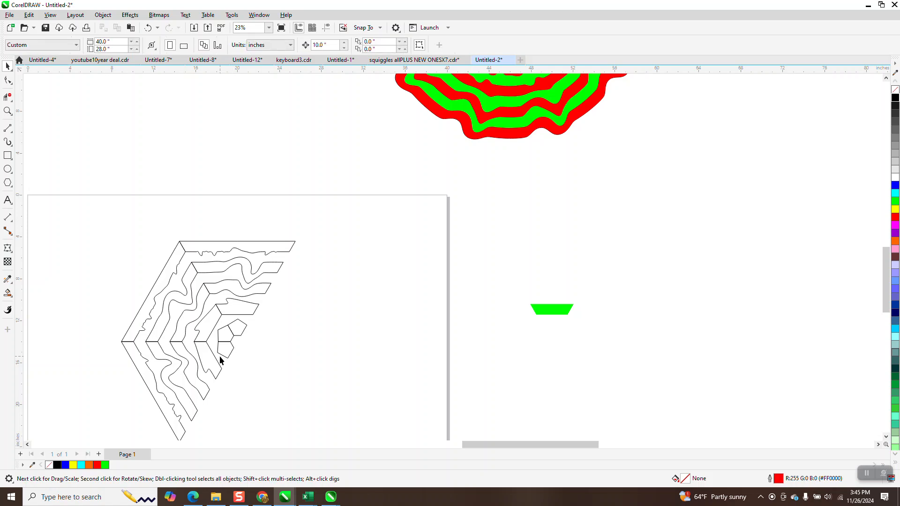
click(216, 366)
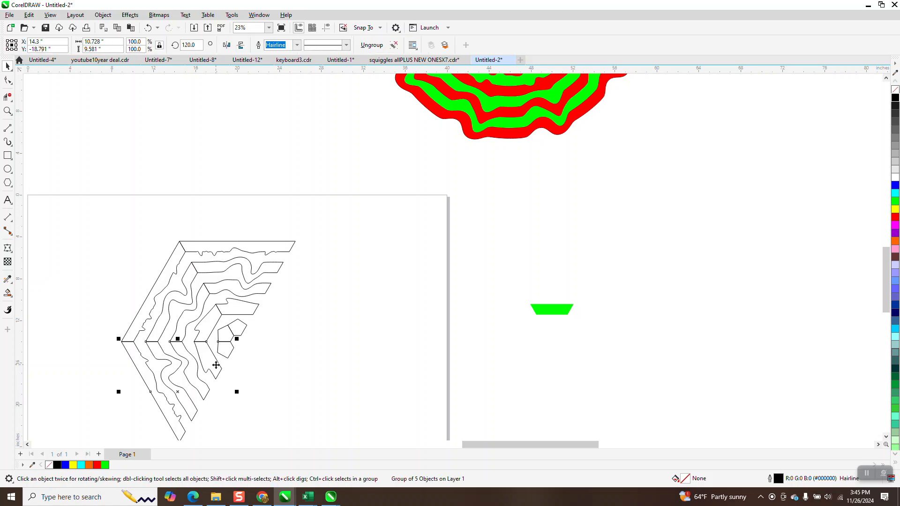
click(195, 44)
text(180)
key(Return)
key(ctrl+d)
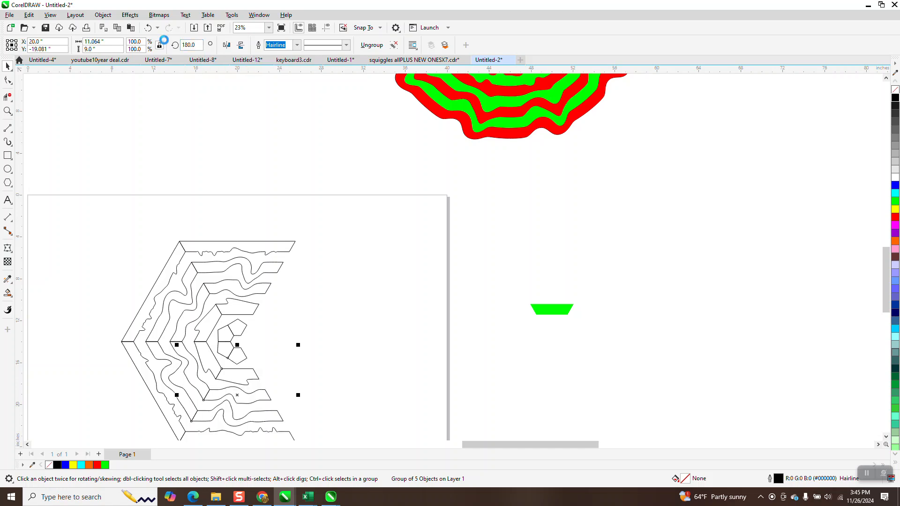
key(ctrl+d)
scroll(267, 218, down, 2)
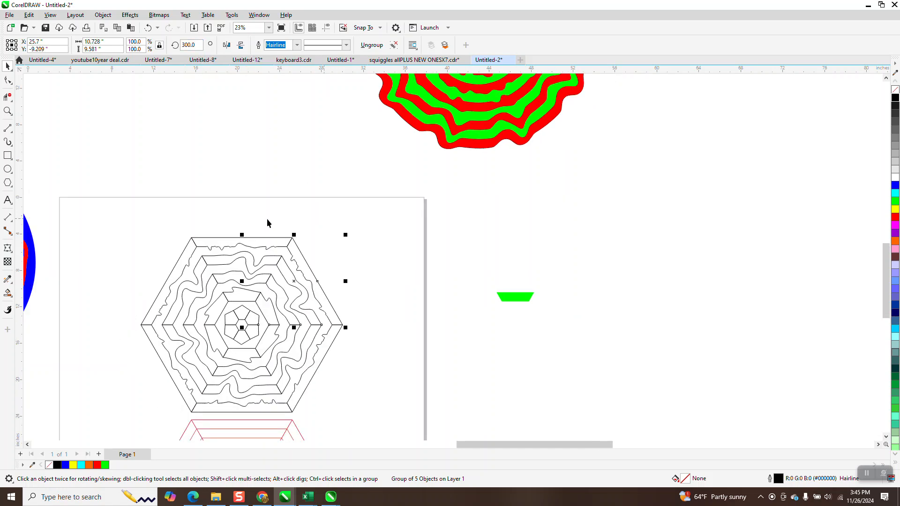
- Weld the six wedge groups into a single curve and inspect the merged centre
drag(154, 213, 350, 387)
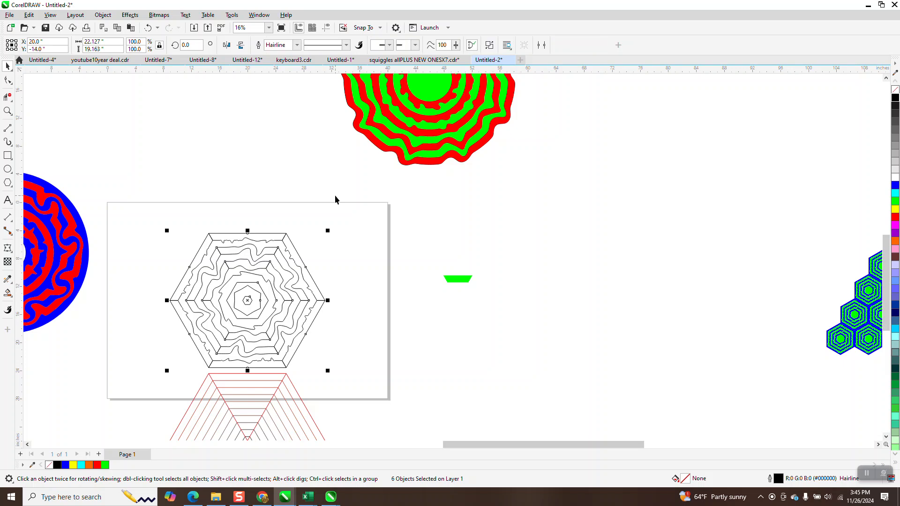
click(8, 111)
drag(238, 267, 323, 337)
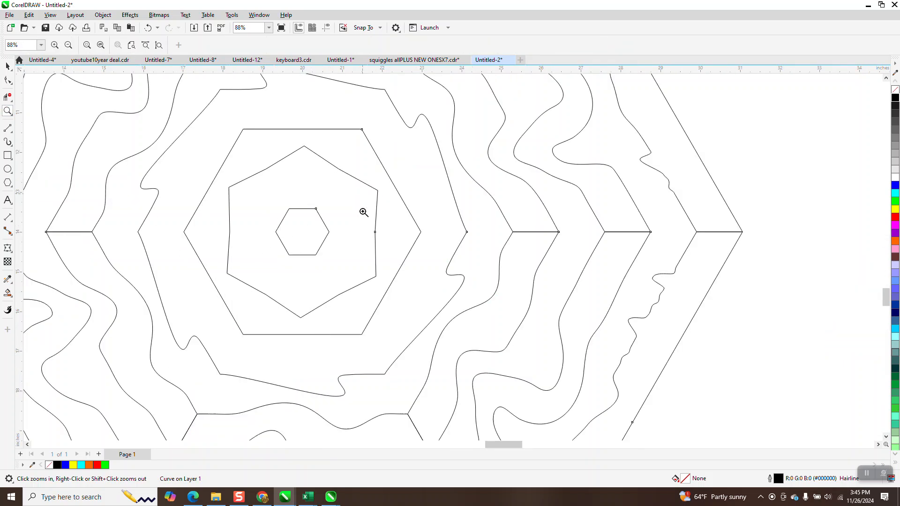
scroll(375, 253, down, 4)
scroll(308, 169, down, 1)
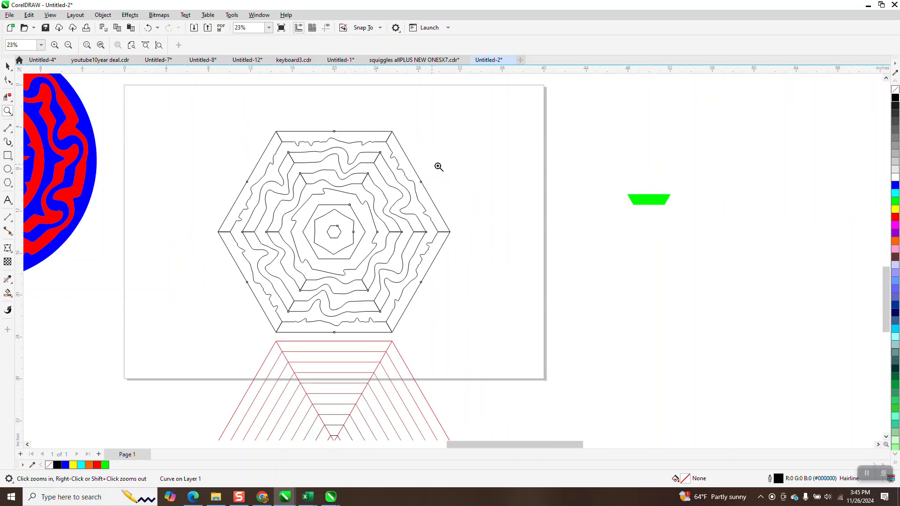
- Delete the leftover green trapezoid beside the page
key(space)
click(640, 199)
key(Delete)
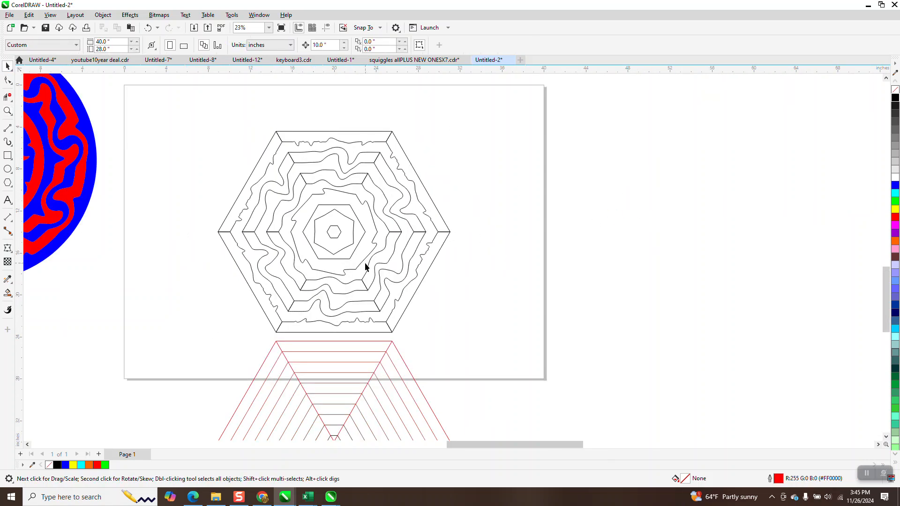
click(7, 293)
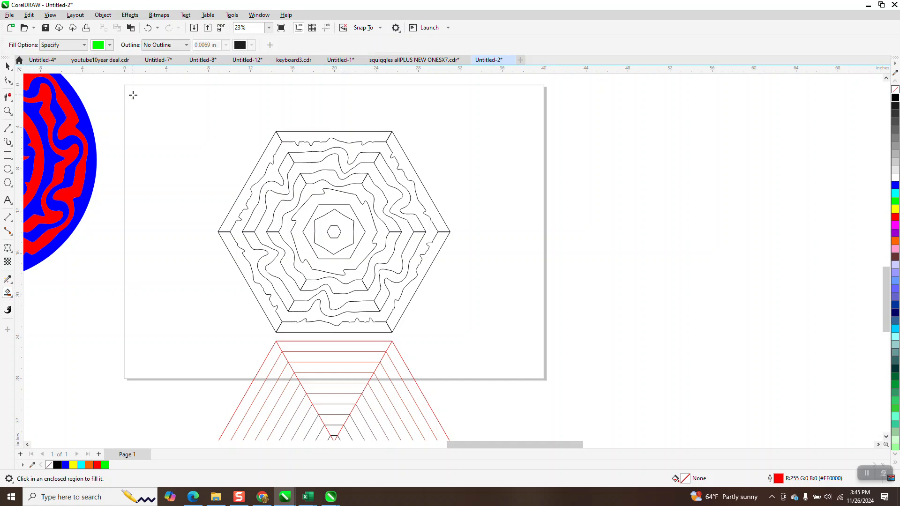
click(109, 45)
click(138, 93)
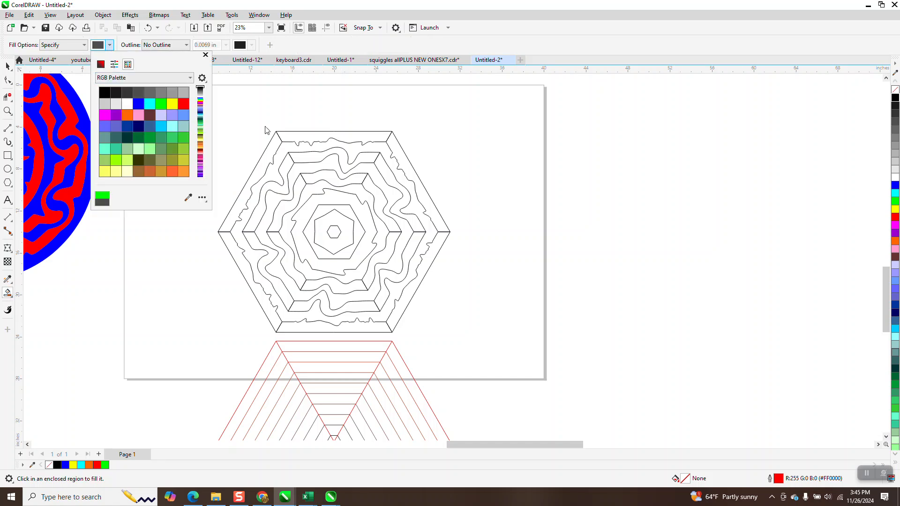
click(323, 136)
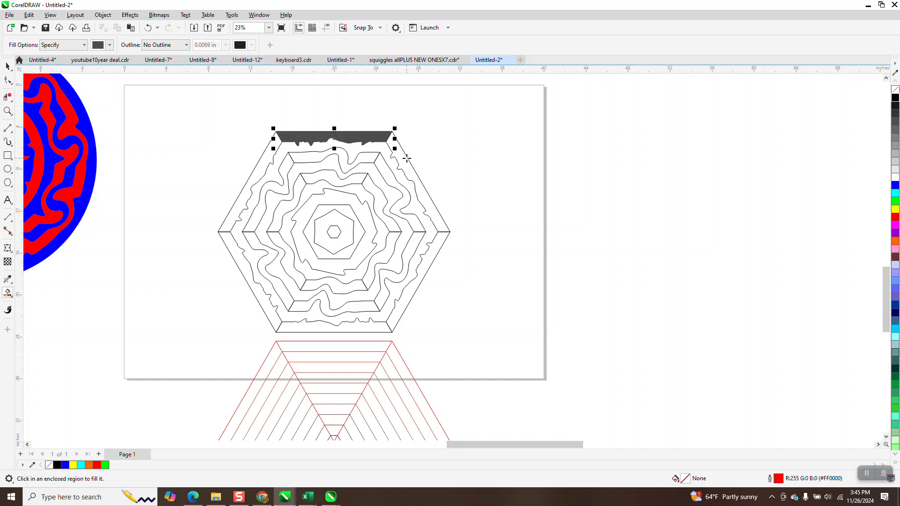
click(148, 27)
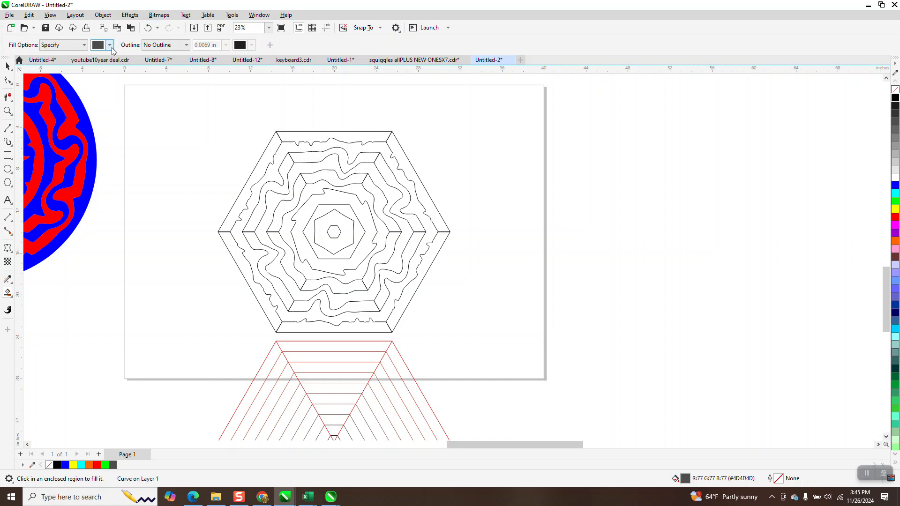
- Set the Smart Fill colour to blue
click(109, 45)
click(138, 103)
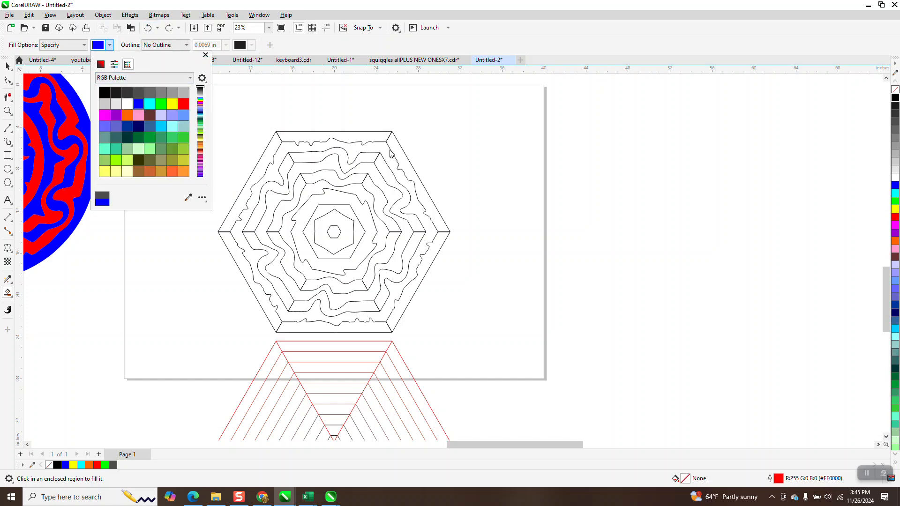
click(379, 136)
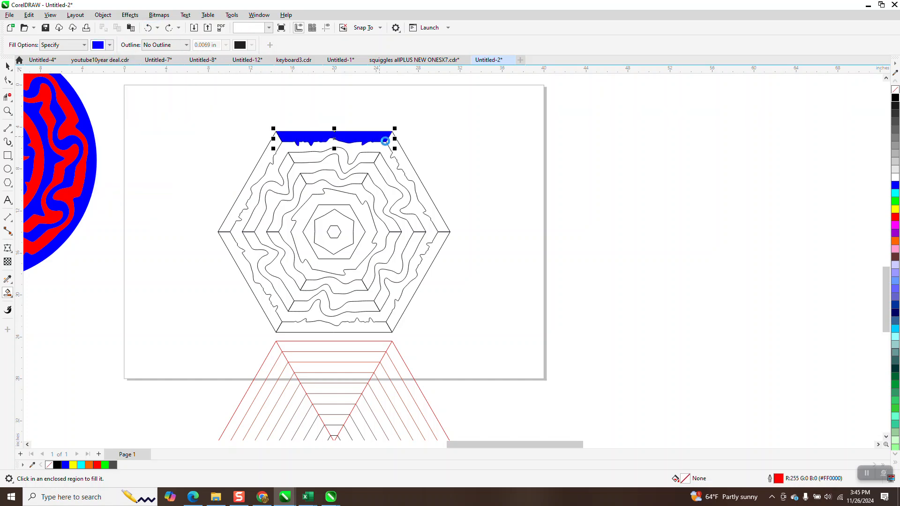
key(Right)
click(394, 146)
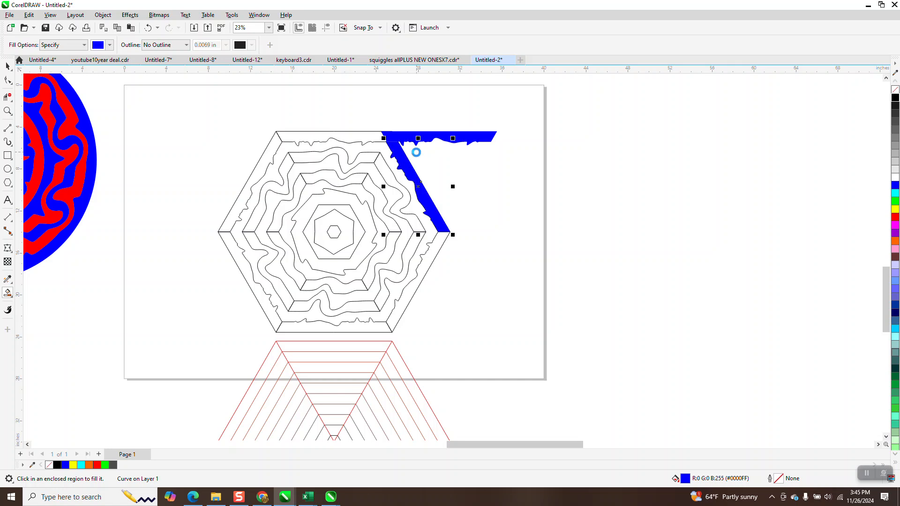
key(Delete)
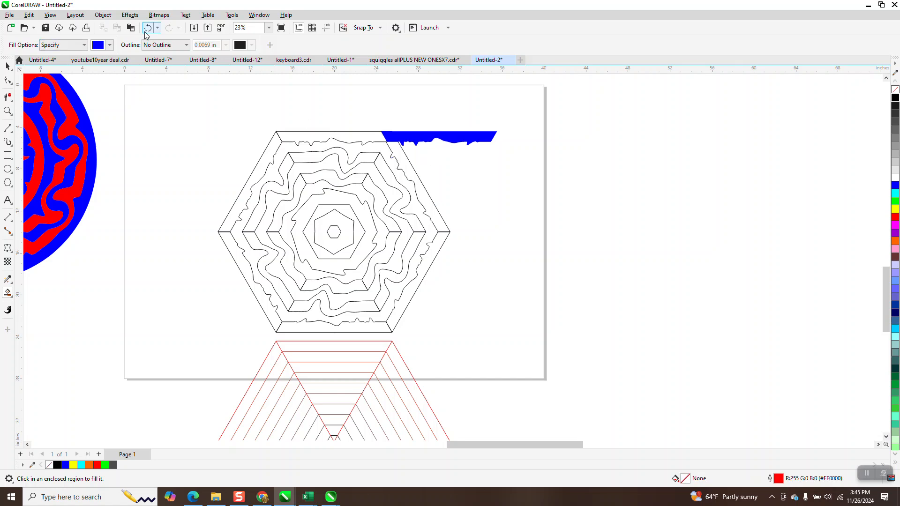
click(147, 28)
click(147, 28)
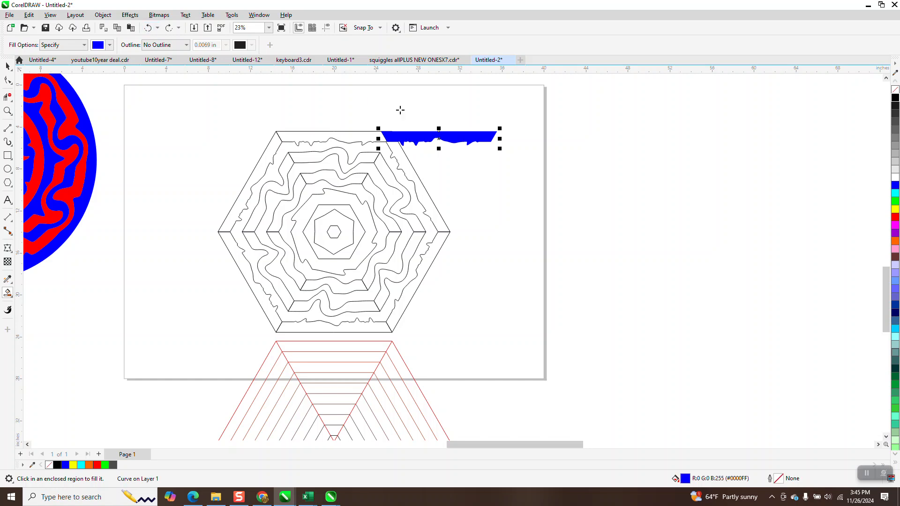
key(Delete)
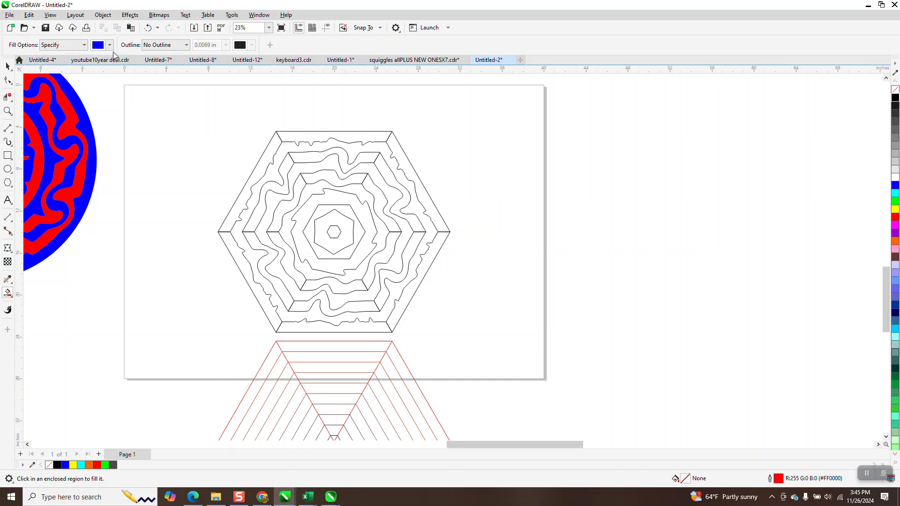
- Smart-fill the hexagon's top outer band in blue and nudge the filled piece 15 inches to the right
click(7, 66)
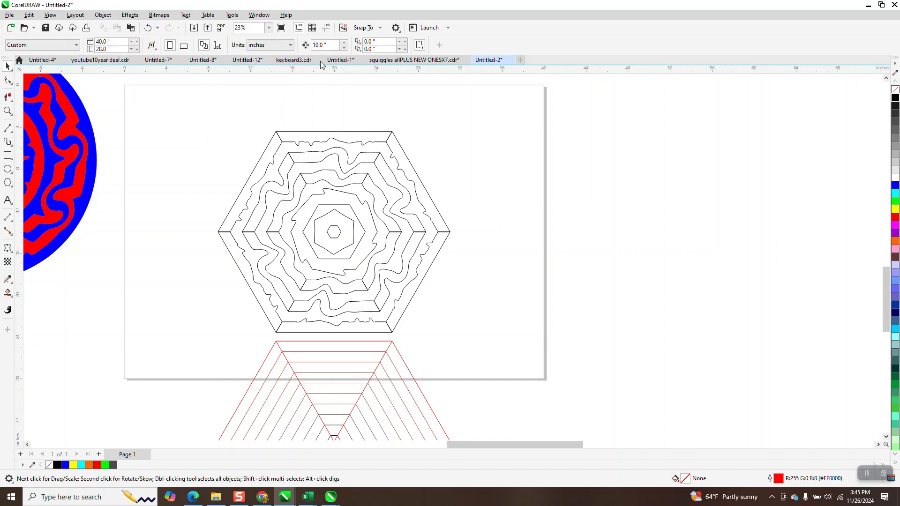
text(15)
click(8, 293)
click(352, 134)
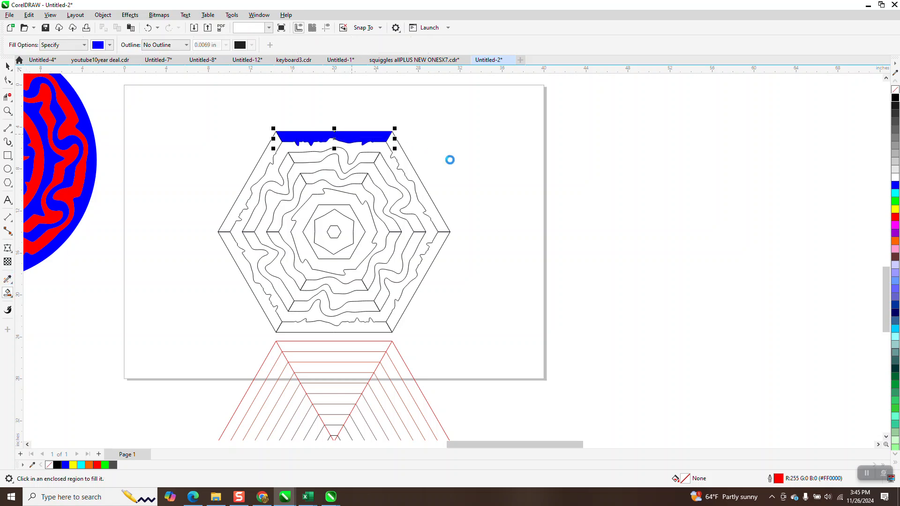
key(Right)
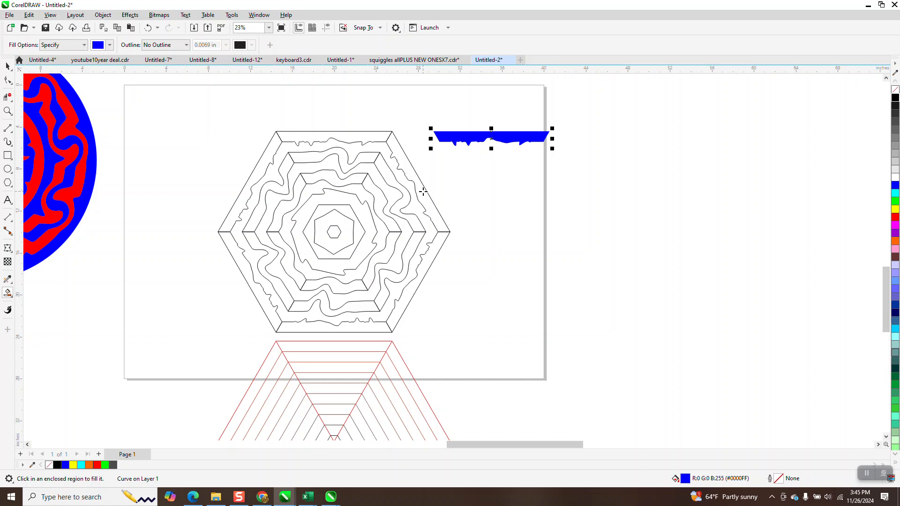
- Nudge the blue top band 15 inches farther right, then smart-fill both right-hand outer bands blue and shift each 30 inches right
key(Right)
click(426, 202)
key(Right)
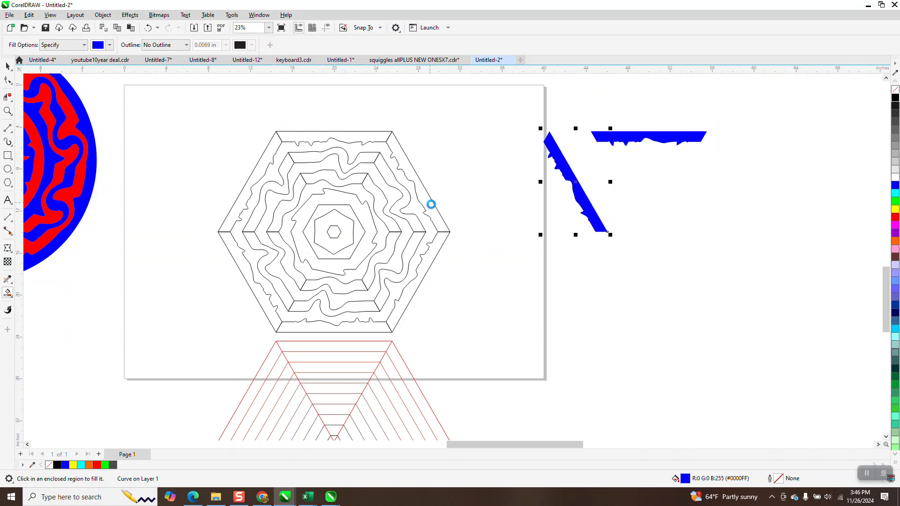
key(Right)
click(436, 249)
key(Right)
key(Right)
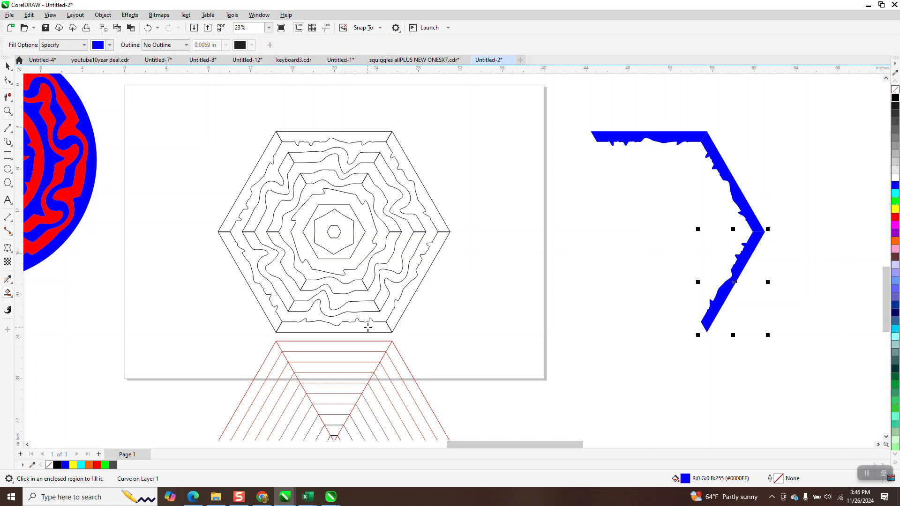
- Smart-fill the bottom, lower-left and upper-left outer bands in blue and shift each 30 inches right to close the ring
click(368, 327)
key(Right)
key(Right)
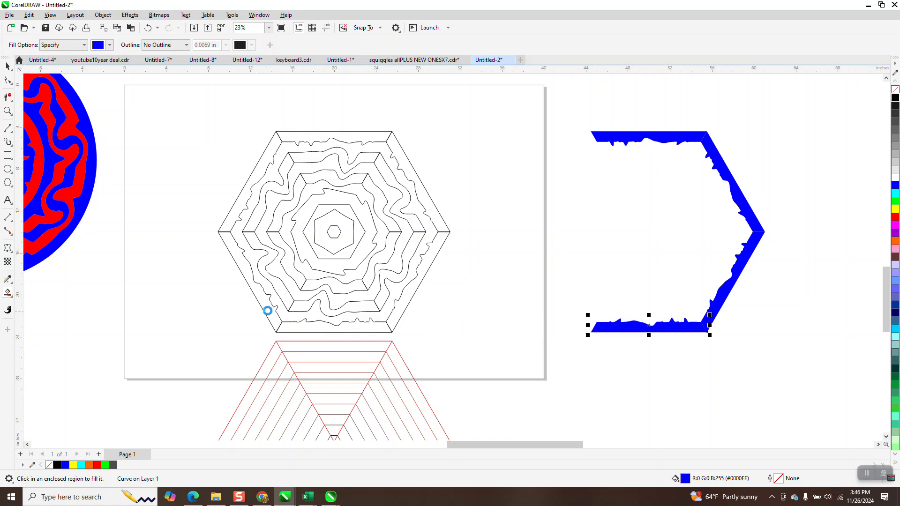
key(Right)
key(Right)
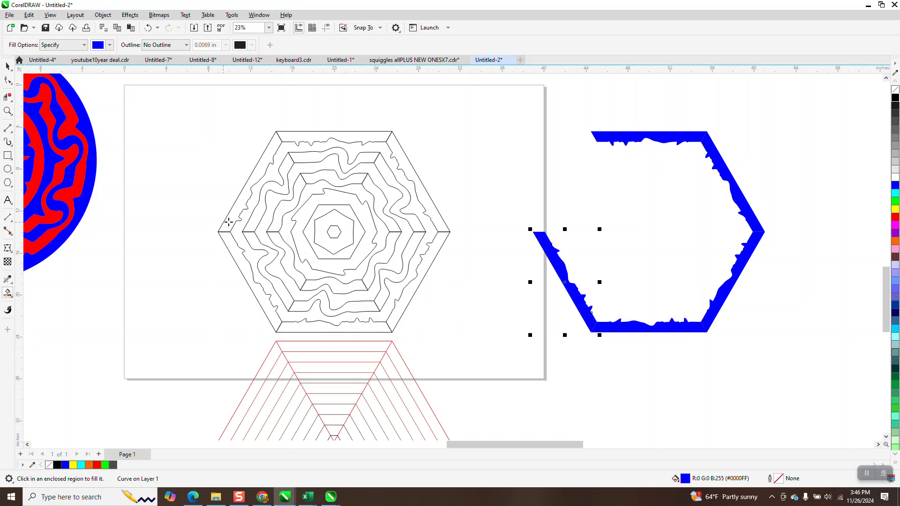
click(229, 221)
key(Right)
key(Right)
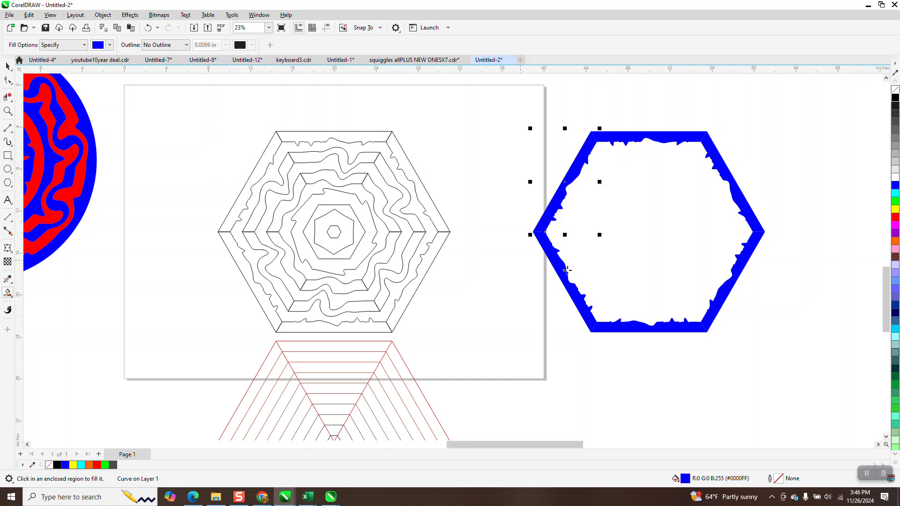
- Weld the six blue outer band pieces into one hexagonal ring and inspect its upper-left corner
click(7, 66)
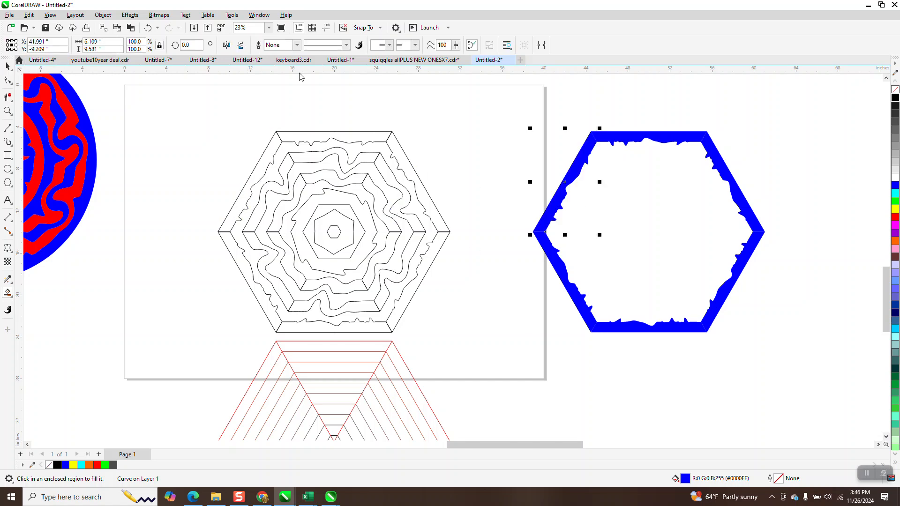
drag(518, 112, 786, 366)
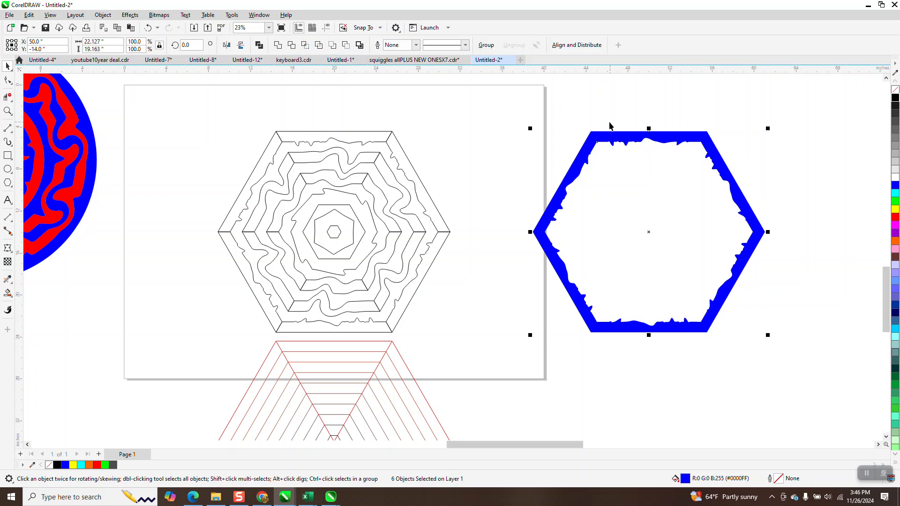
click(7, 111)
drag(556, 117, 651, 176)
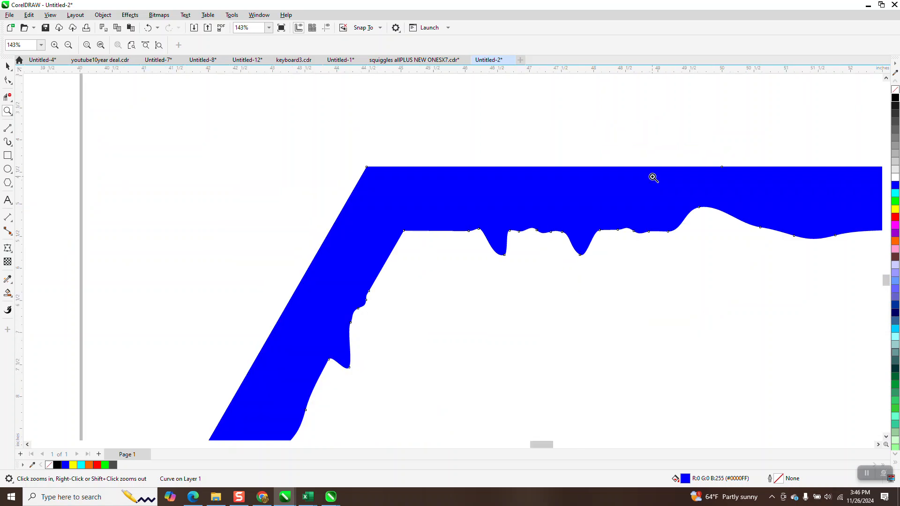
scroll(407, 79, down, 1)
scroll(407, 79, down, 1)
scroll(394, 118, down, 1)
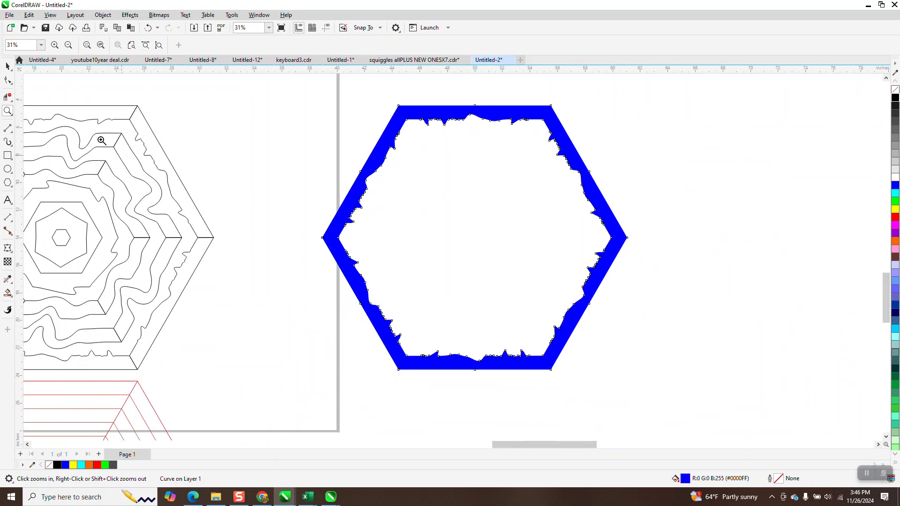
- Delete the virtual segments crossing the second band's upper corners and the second and third bands' left and right corners
click(8, 293)
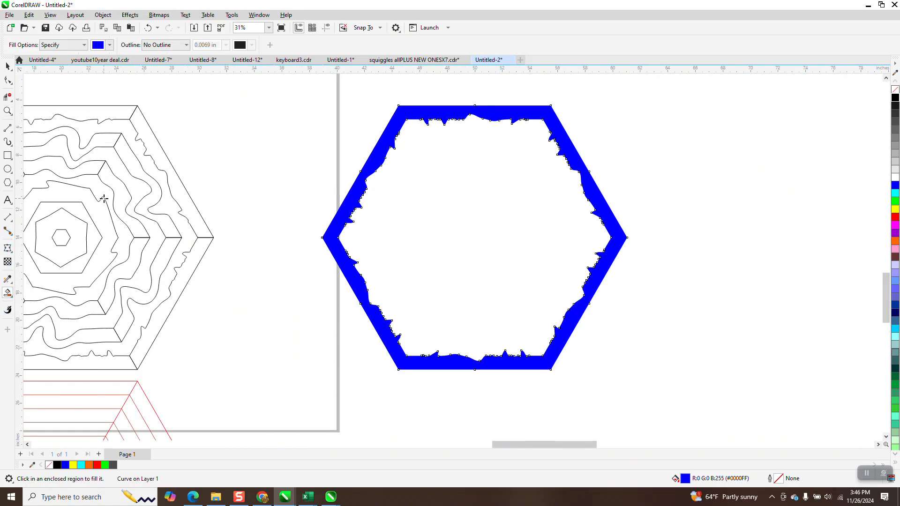
scroll(112, 139, down, 2)
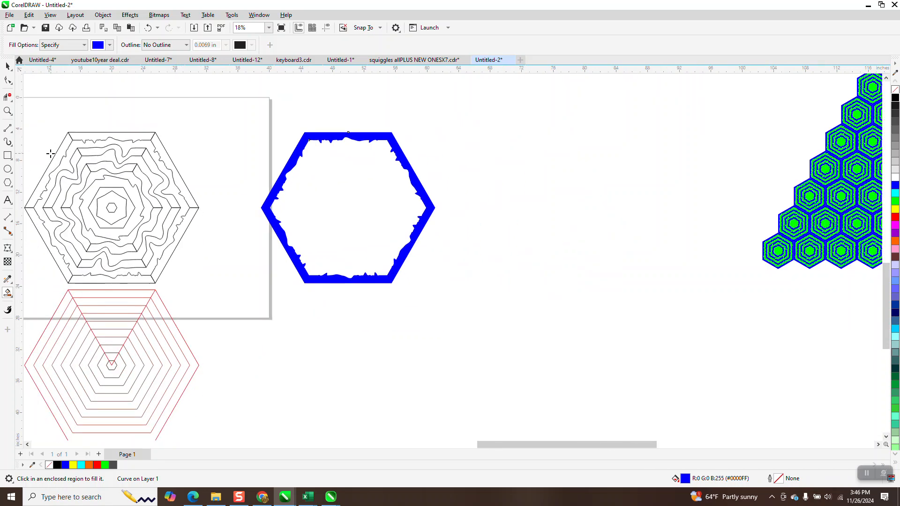
key(z)
drag(67, 143, 240, 285)
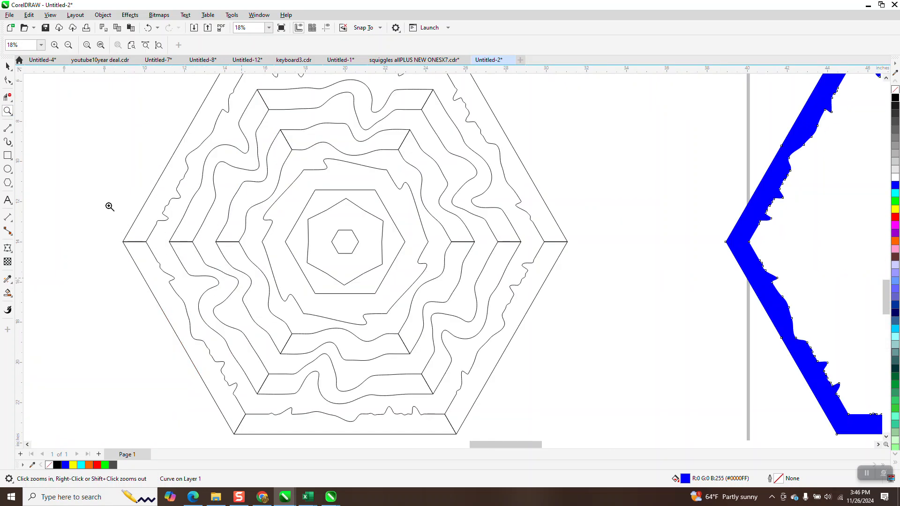
click(8, 98)
click(264, 99)
click(427, 100)
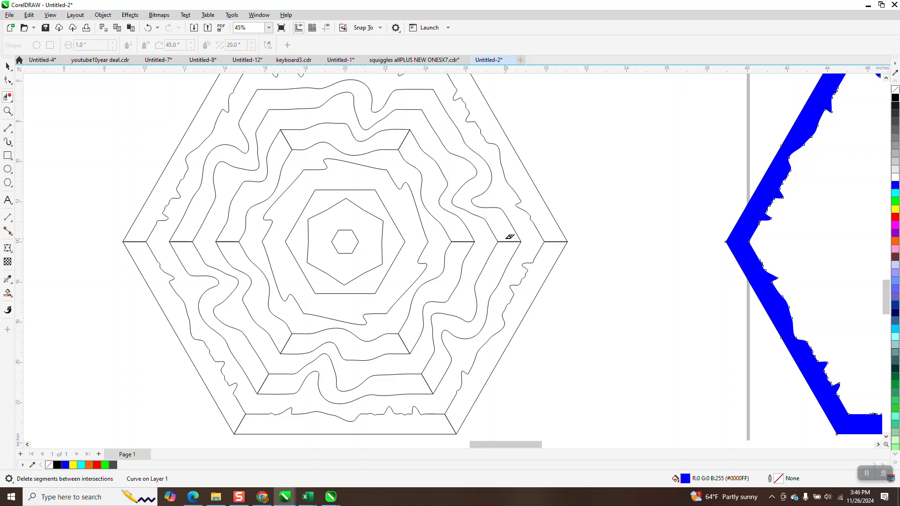
click(509, 241)
click(465, 242)
click(227, 242)
click(187, 241)
- Delete the virtual segments at the lower corners of the second and third bands and the third band's upper corners
click(265, 381)
click(288, 340)
click(402, 339)
click(428, 381)
scroll(397, 321, down, 1)
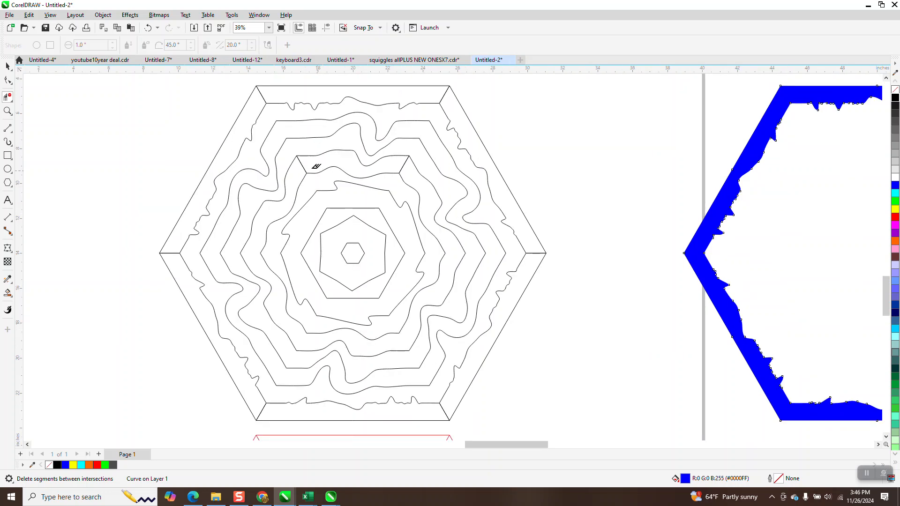
click(303, 164)
click(405, 163)
- Smart-fill the second, third and jagged innermost bands in blue and shift each 30 inches right into the blue ring
click(7, 293)
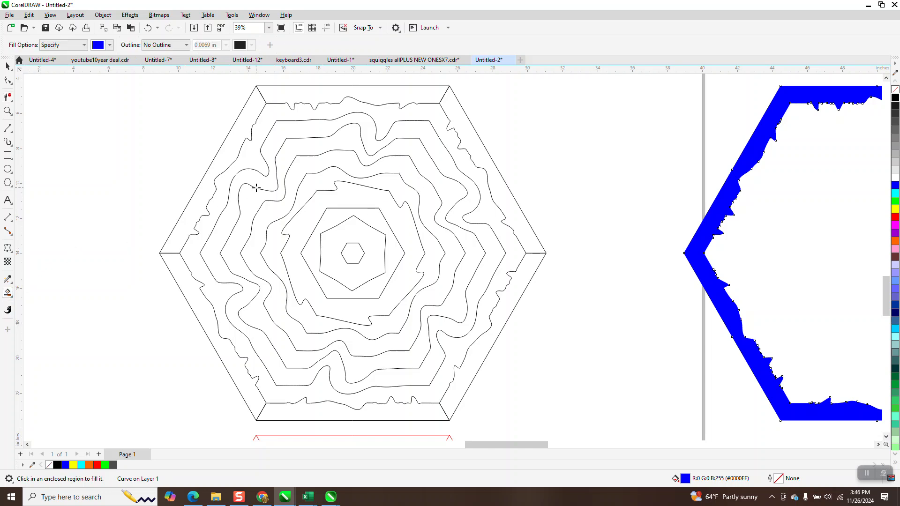
click(304, 136)
click(304, 144)
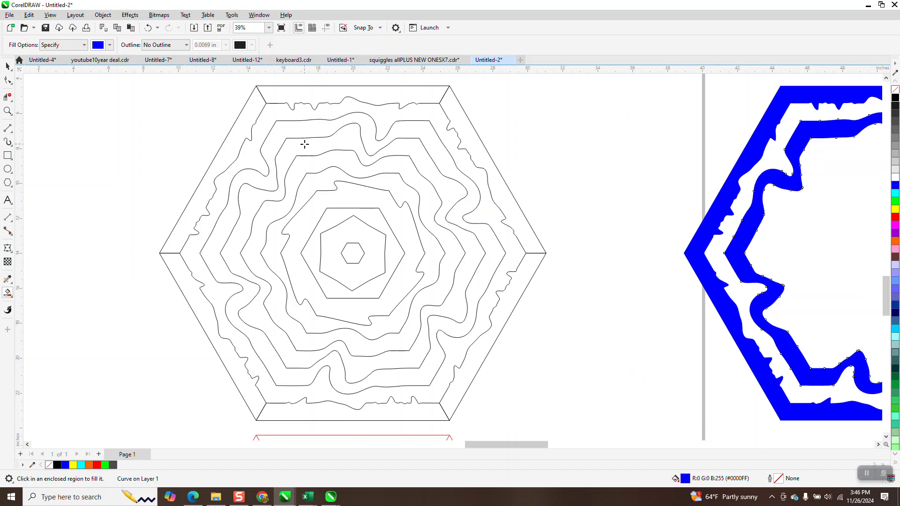
click(324, 156)
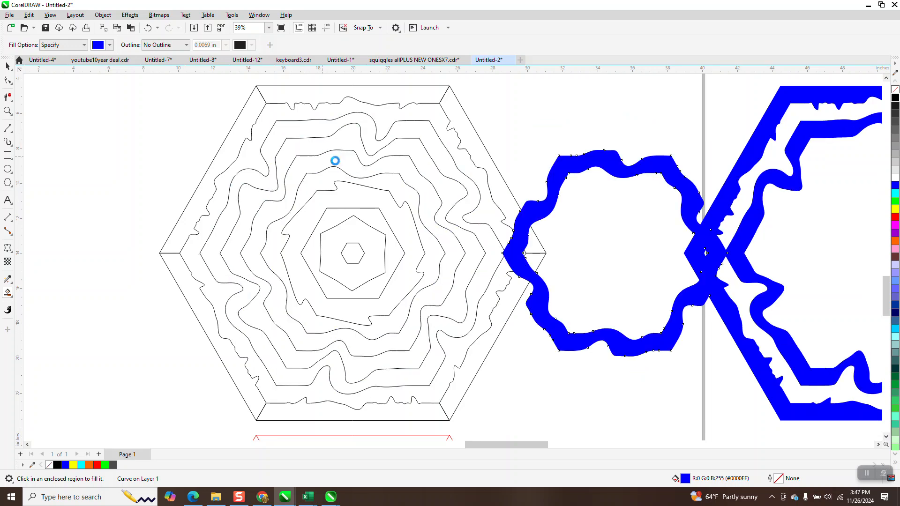
click(344, 196)
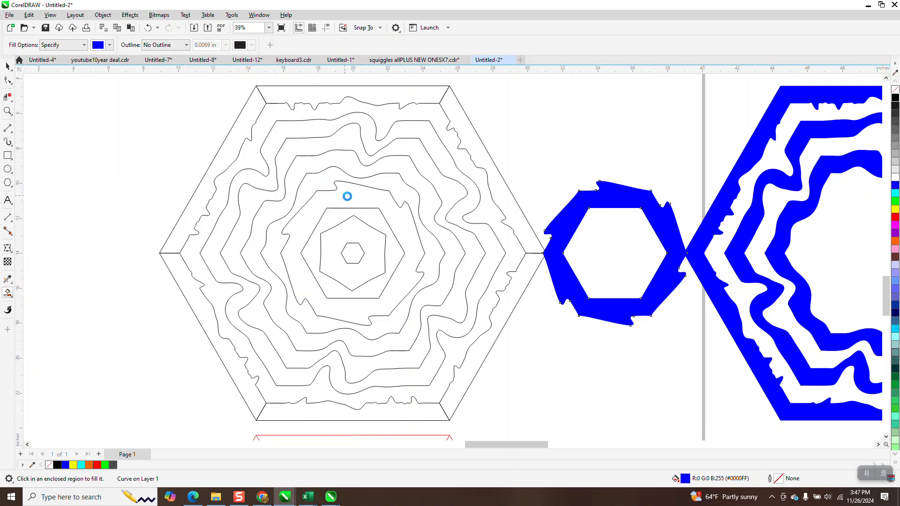
scroll(260, 197, down, 1)
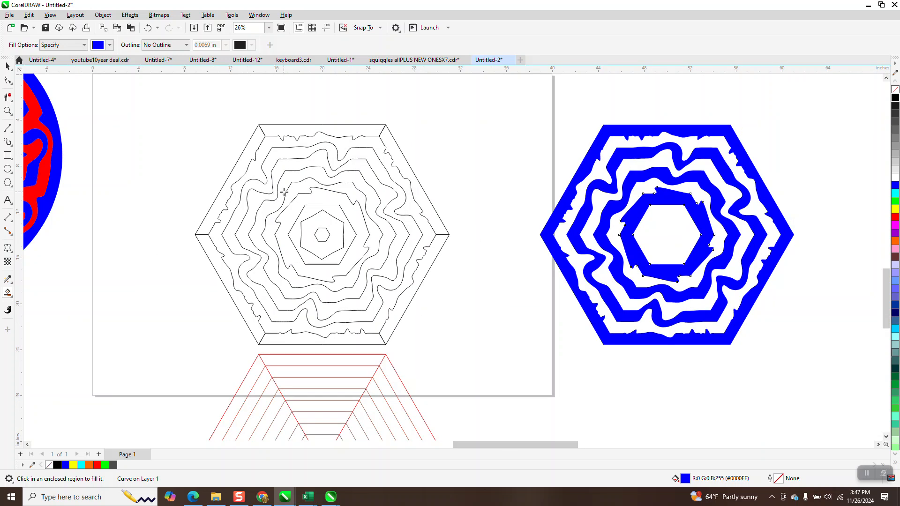
- Set the Smart Fill colour to red, fill the gap inside the outer band and shift it 30 inches right
click(7, 66)
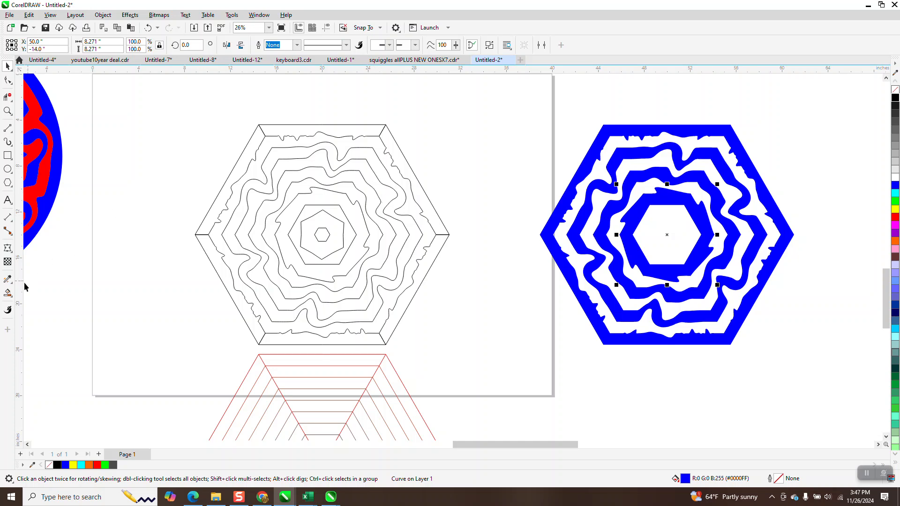
click(7, 293)
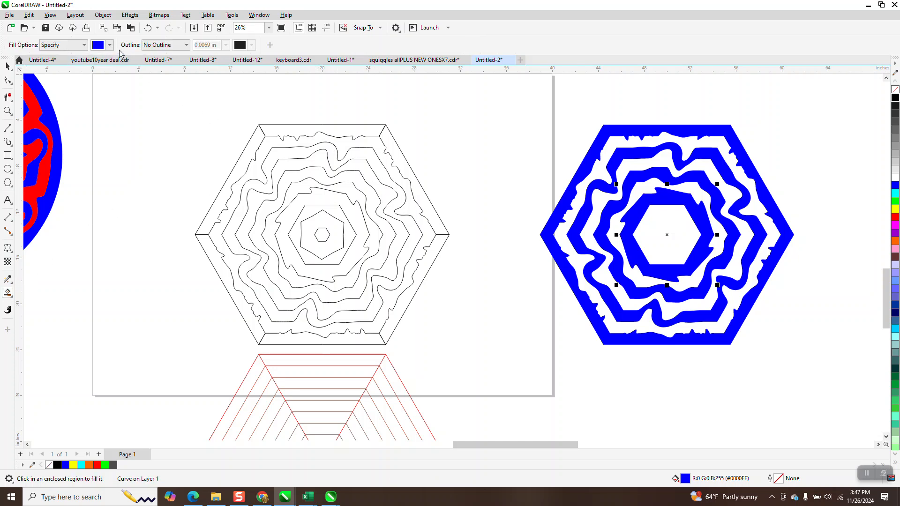
click(109, 45)
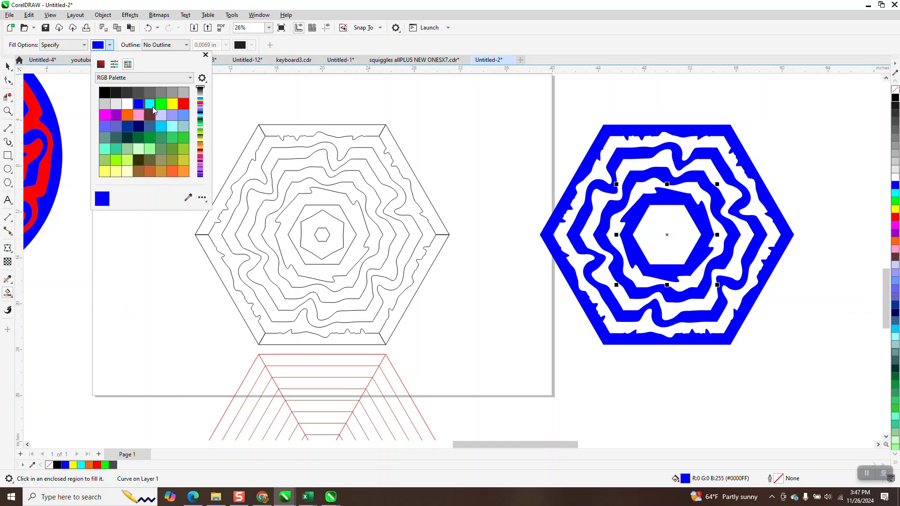
click(183, 104)
click(293, 141)
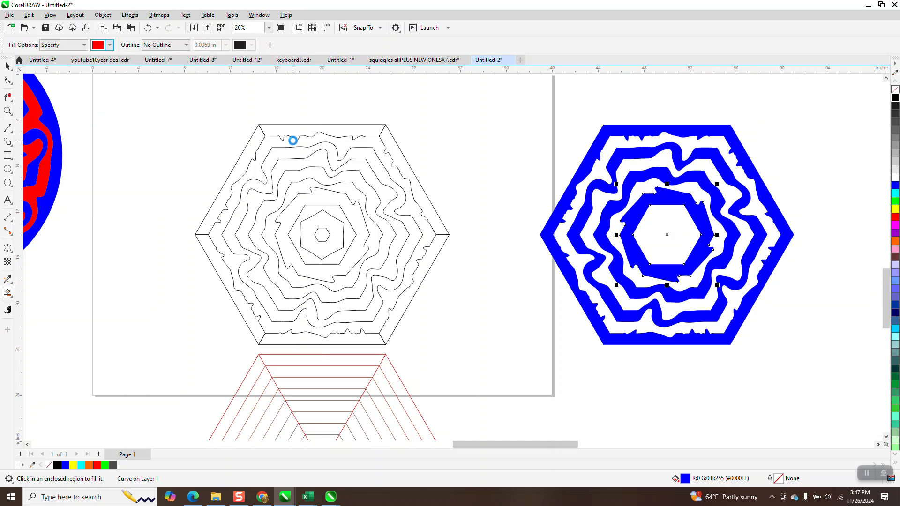
key(Right)
key(Right)
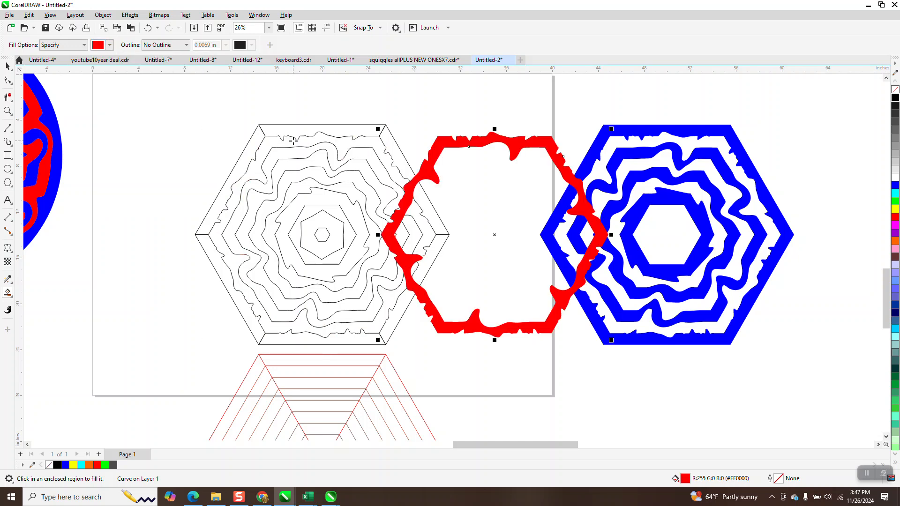
- Smart-fill the next two gaps between the twirled bands in red and shift each 30 inches right
click(312, 161)
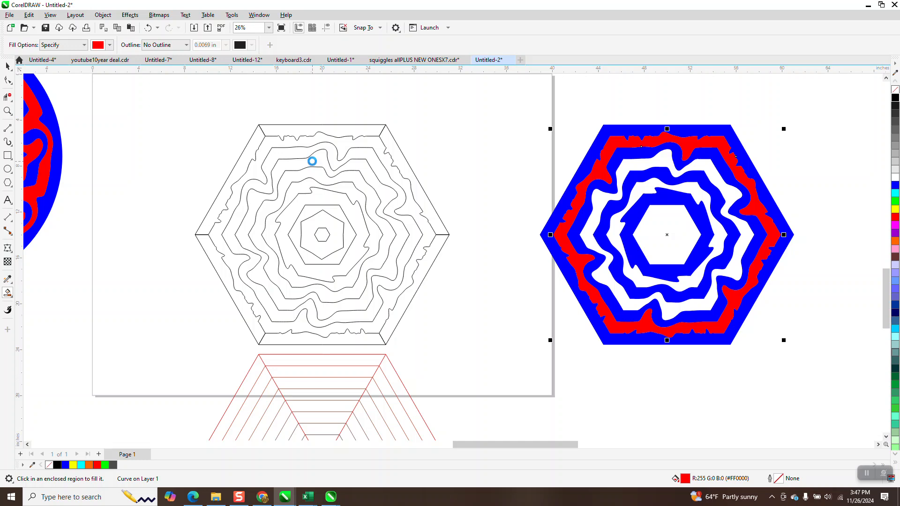
key(Right)
key(Right)
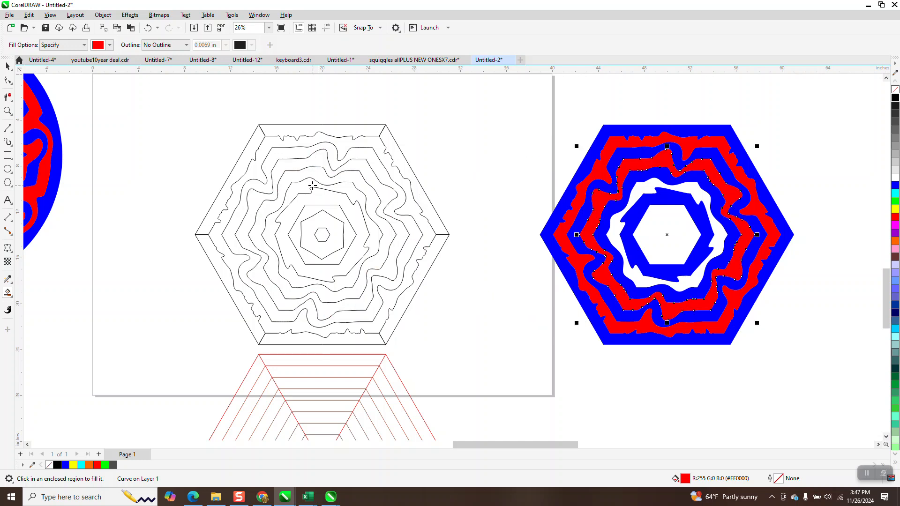
key(Right)
key(Right)
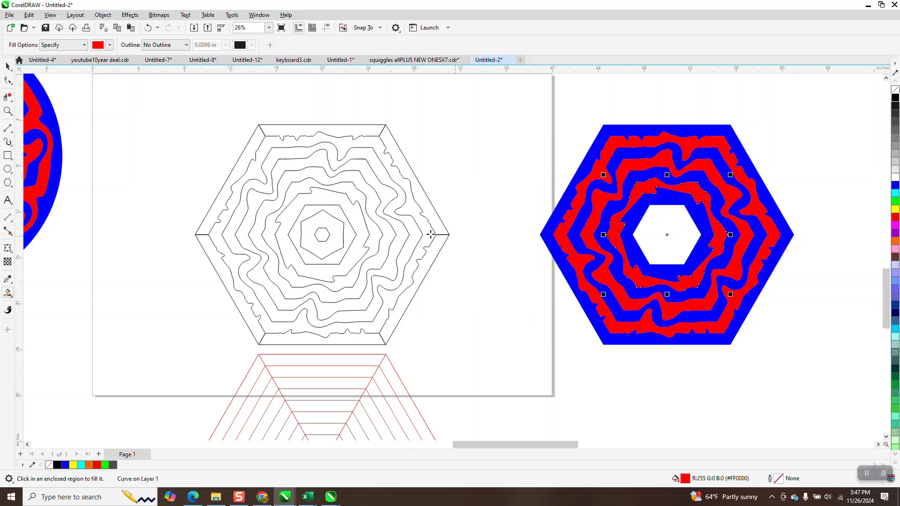
- Smart-fill the two hexagonal rings around the small central hexagon in red and shift each 30 inches right
click(329, 223)
key(Right)
key(Right)
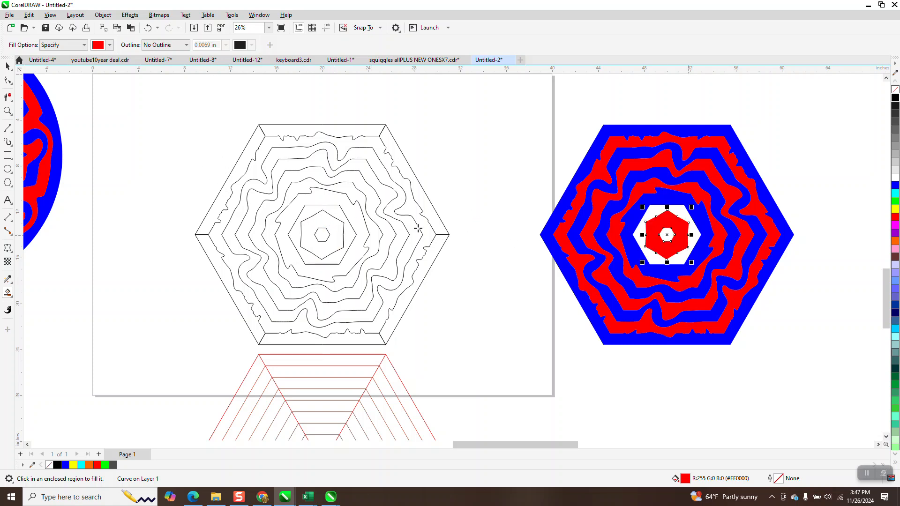
click(339, 212)
key(Right)
key(Right)
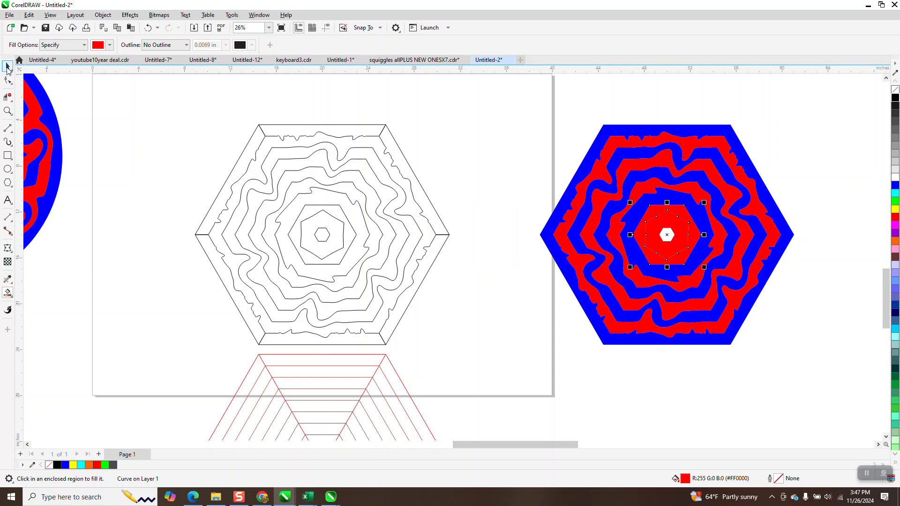
- Group all the red and blue filled pieces of the coloured hexagon
click(7, 66)
drag(525, 99, 830, 373)
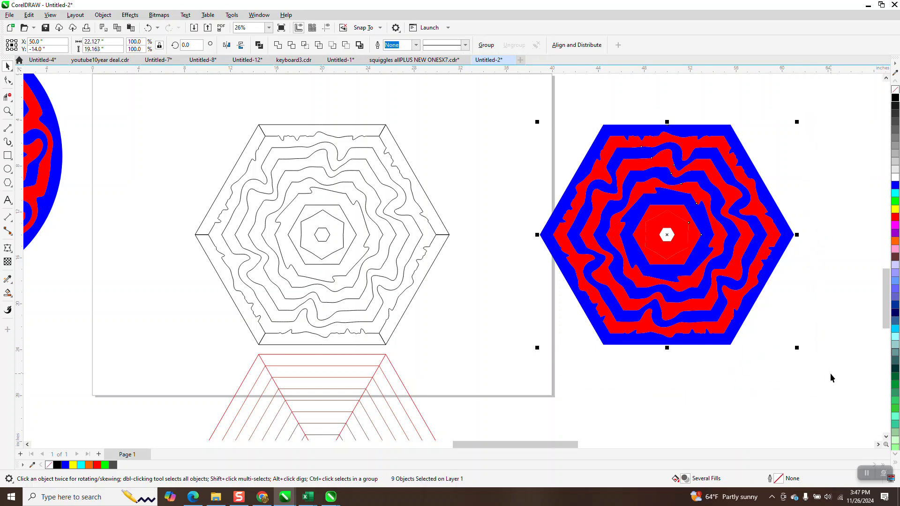
key(ctrl+g)
- Move the grouped red and blue hexagon to the empty area below the green hexagon-patterned parallelogram and frame it
scroll(544, 300, down, 2)
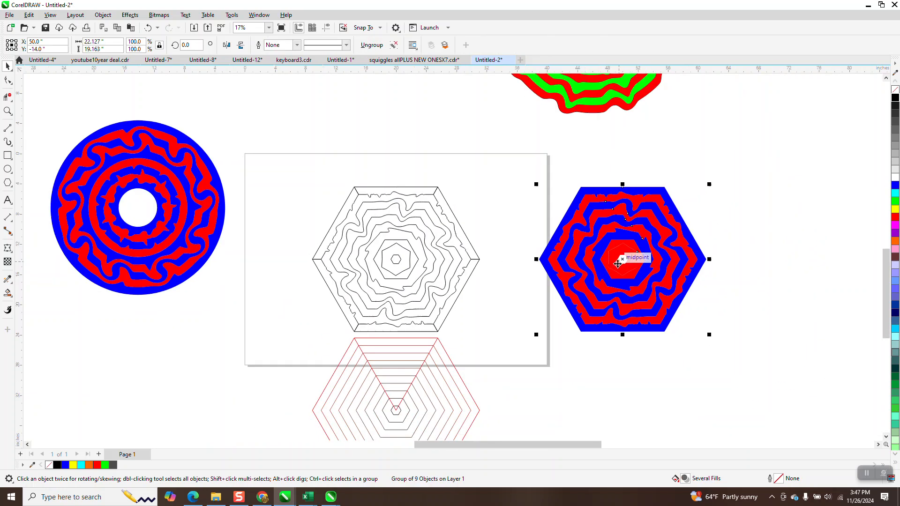
scroll(617, 264, down, 4)
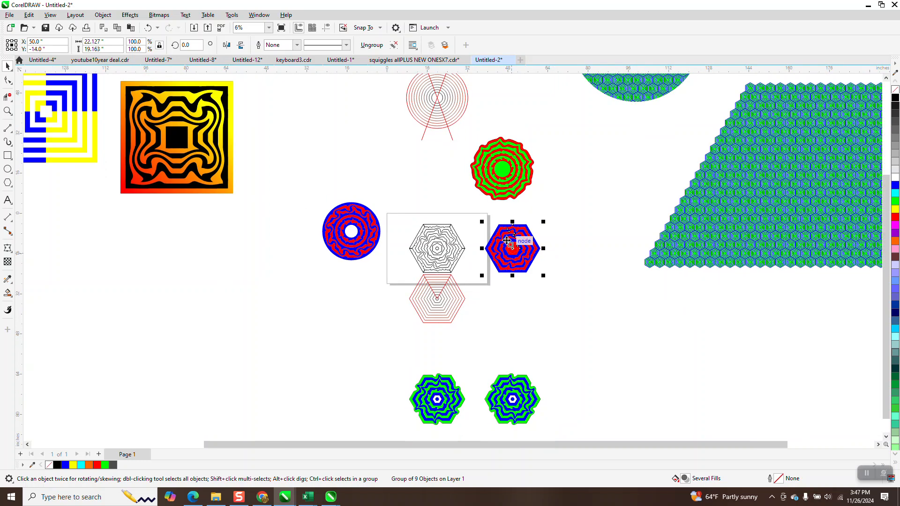
scroll(508, 241, down, 2)
drag(509, 240, 619, 293)
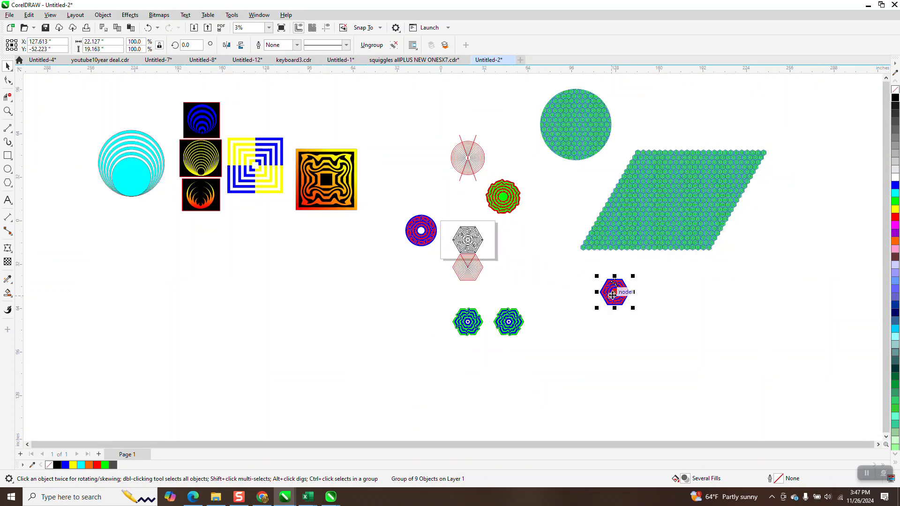
click(8, 111)
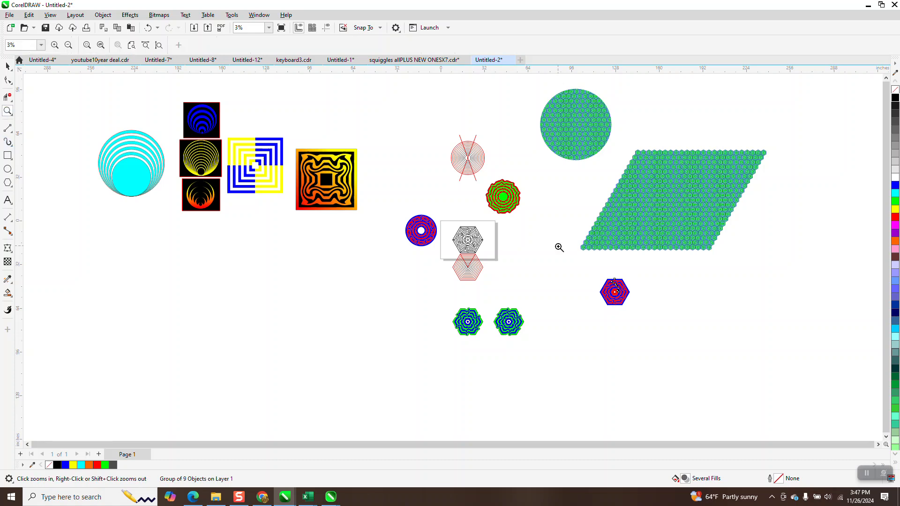
drag(565, 257, 639, 307)
click(8, 66)
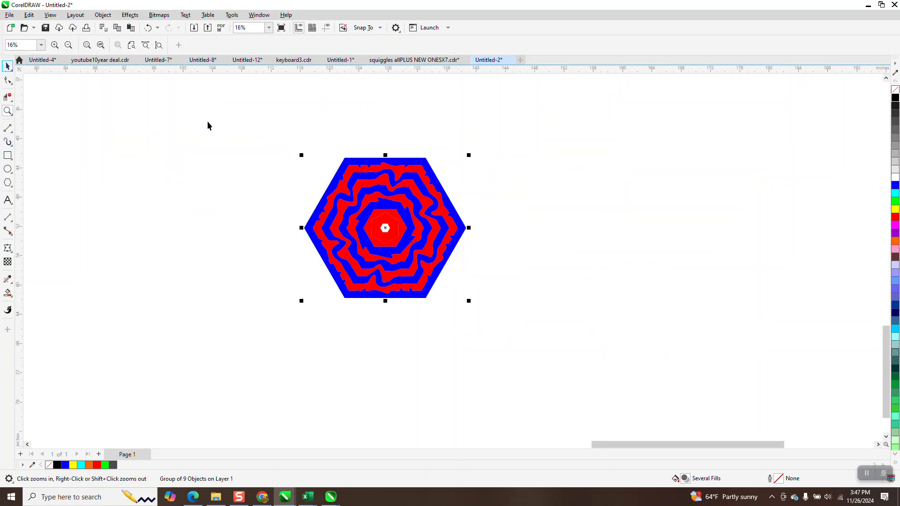
- Rotate the red and blue hexagon group by 30 degrees and scale it proportionally to 4 inches wide
click(189, 45)
text(3)
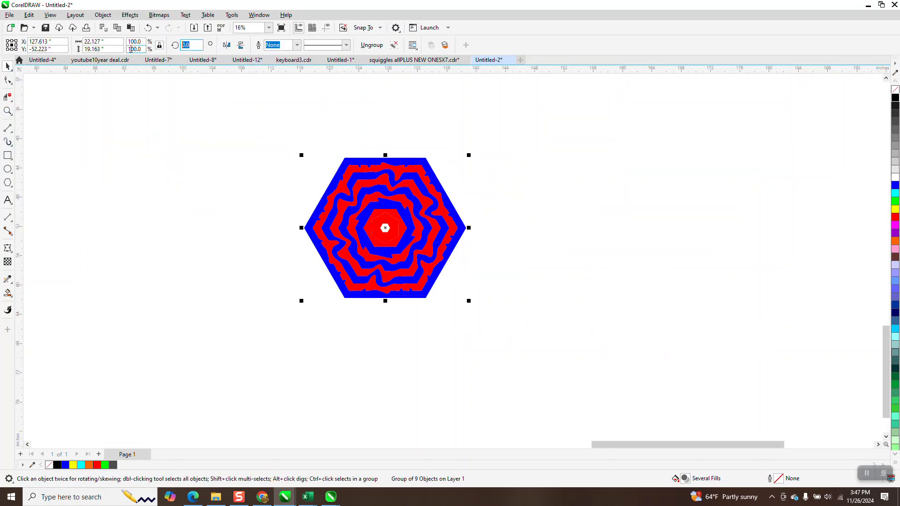
text(0)
key(Return)
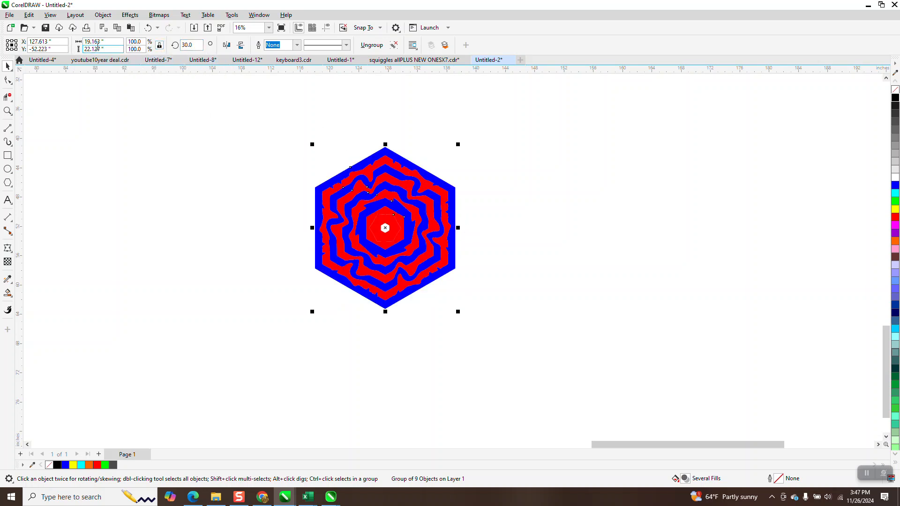
drag(112, 42, 26, 9)
text(4)
key(Return)
- Repeat the hexagon rightward at a 4-inch nudge distance to make a touching row of 12, and group the row
click(309, 122)
drag(328, 45, 256, 14)
text(4)
key(Return)
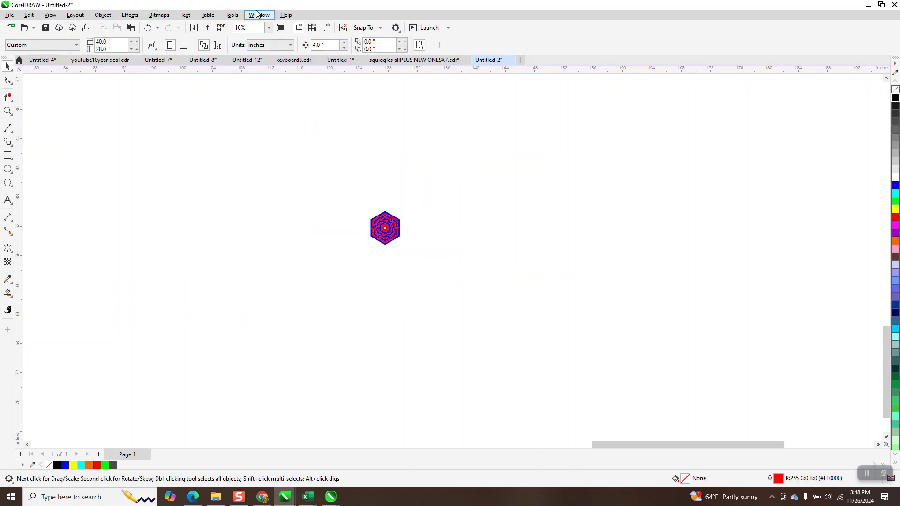
drag(312, 187, 493, 268)
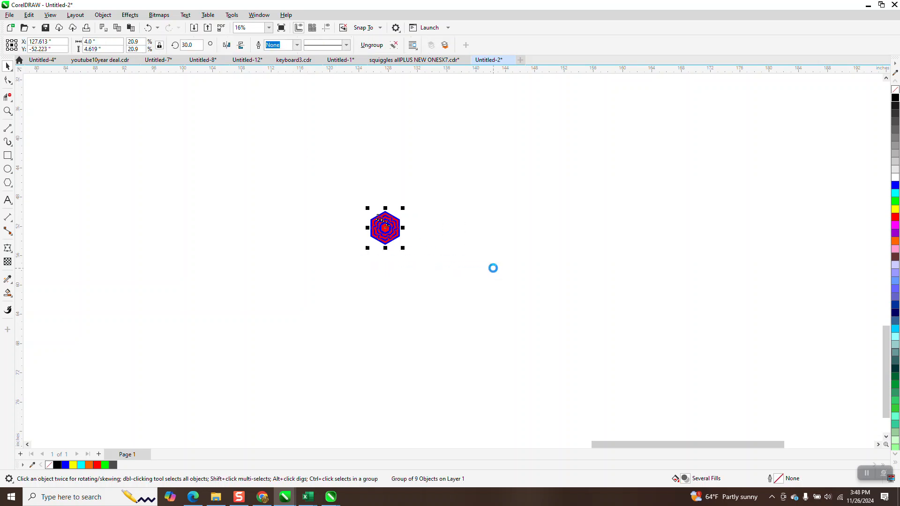
key(KP_Add)
key(Right)
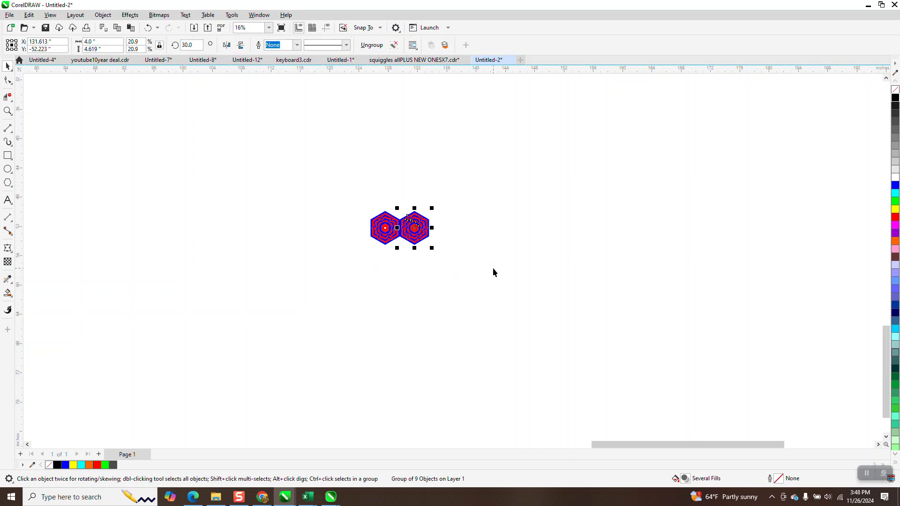
key(KP_Add)
key(Right)
key(KP_Add)
key(Right)
key(KP_Add)
key(Right)
key(KP_Add)
key(Right)
key(KP_Add)
key(Right)
key(KP_Add)
key(Right)
key(KP_Add)
key(Right)
key(KP_Add)
key(Right)
key(KP_Add)
key(Right)
key(KP_Add)
key(Right)
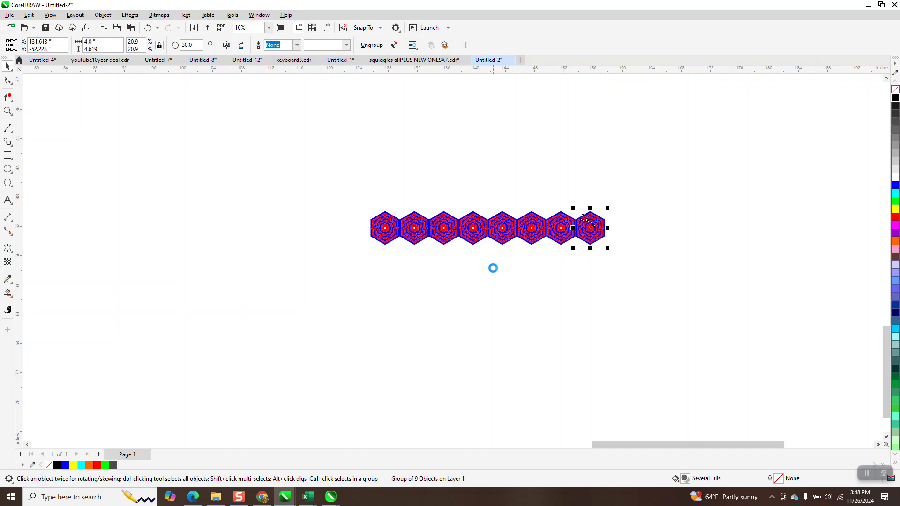
drag(367, 179, 765, 287)
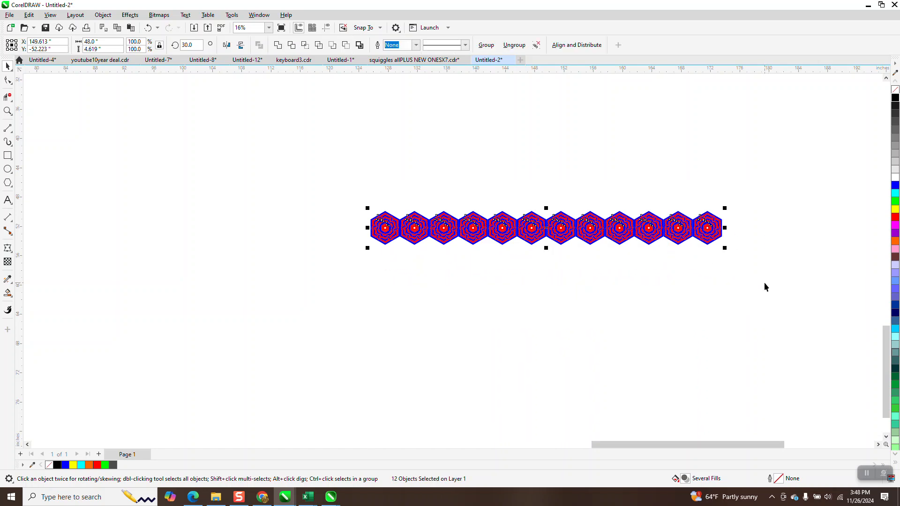
key(ctrl+g)
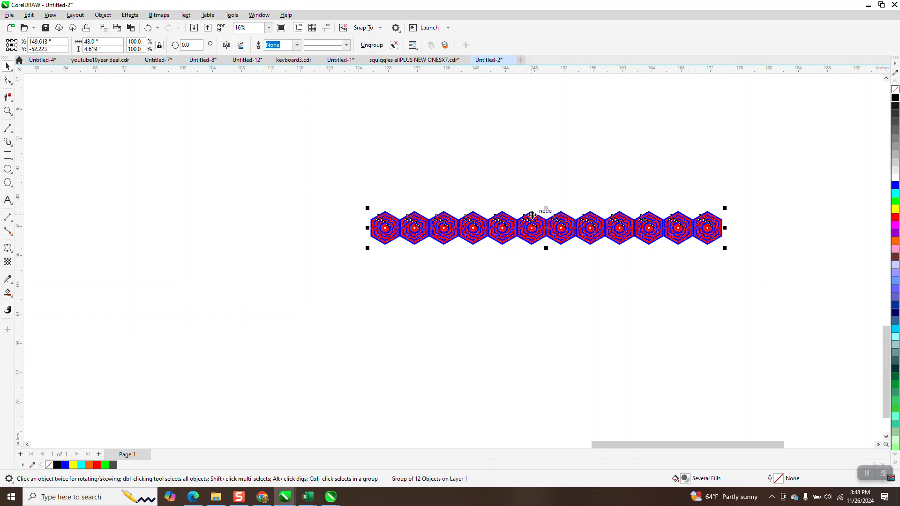
- Try to nest an offset copy of the hexagon row directly beneath it, examine the seam, and delete the copy
drag(534, 214, 547, 241)
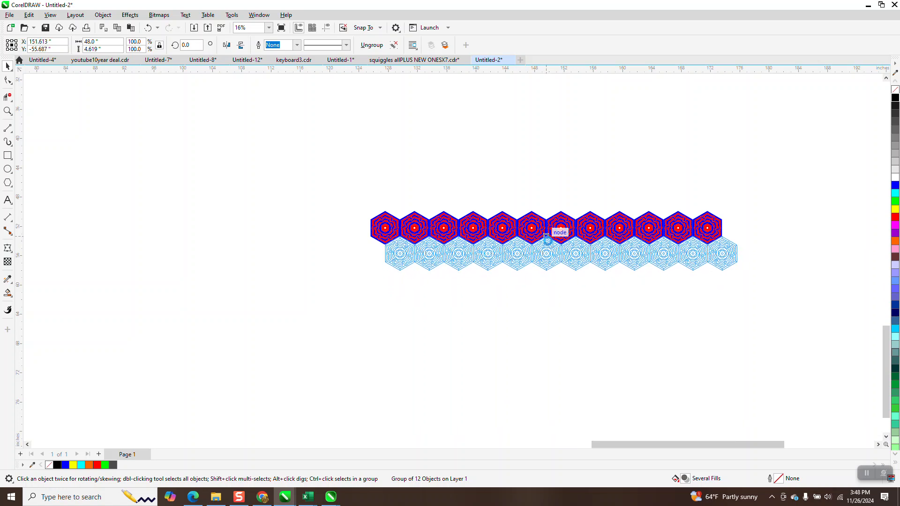
drag(545, 239, 546, 240)
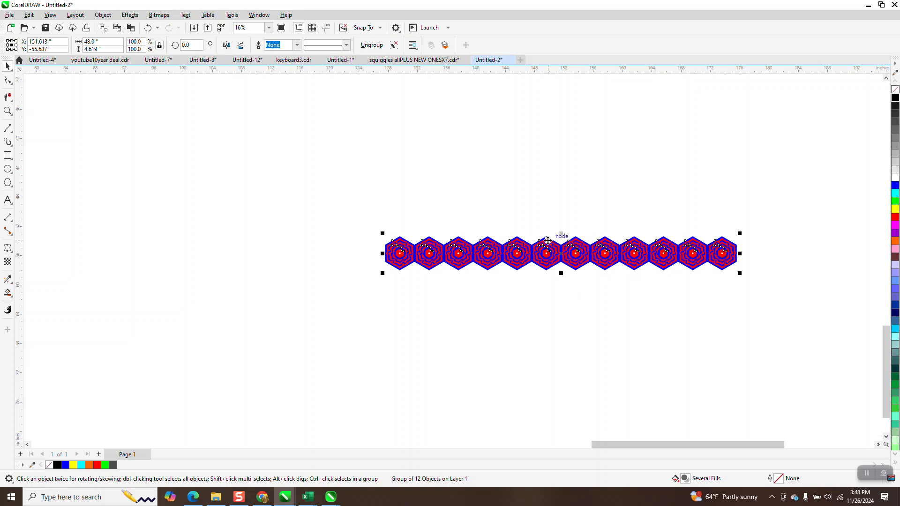
drag(548, 240, 561, 263)
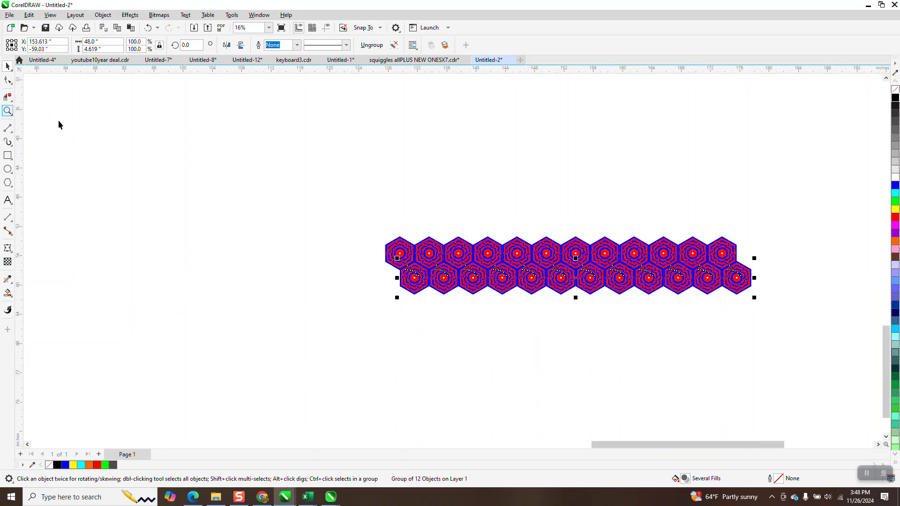
click(8, 111)
drag(425, 249, 478, 292)
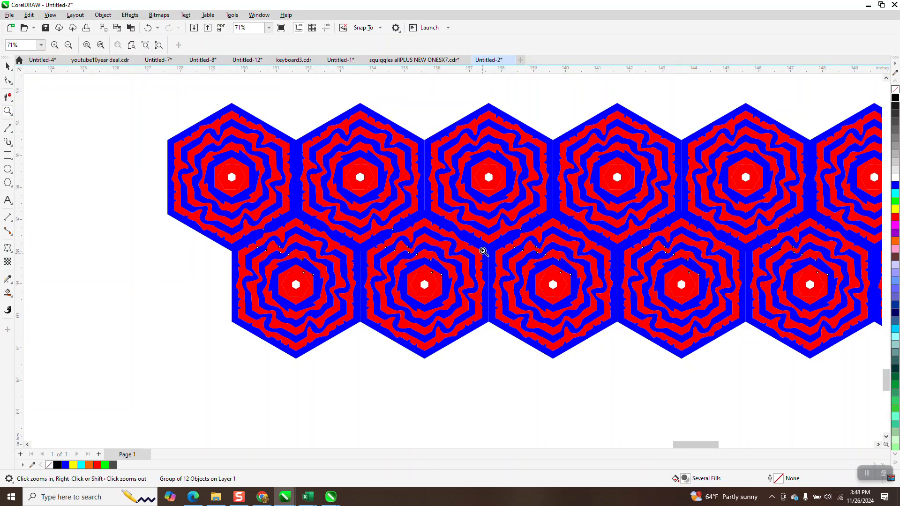
drag(483, 252, 539, 330)
scroll(395, 244, down, 10)
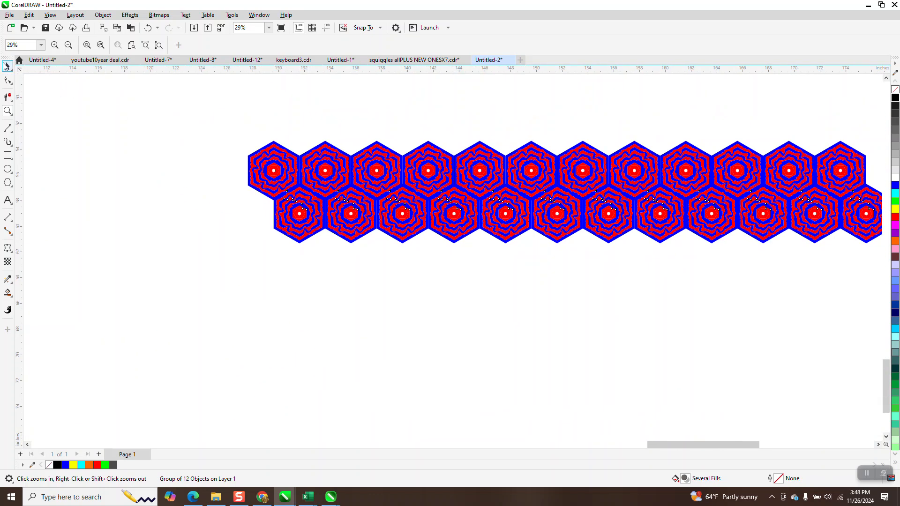
click(5, 66)
click(370, 276)
click(387, 232)
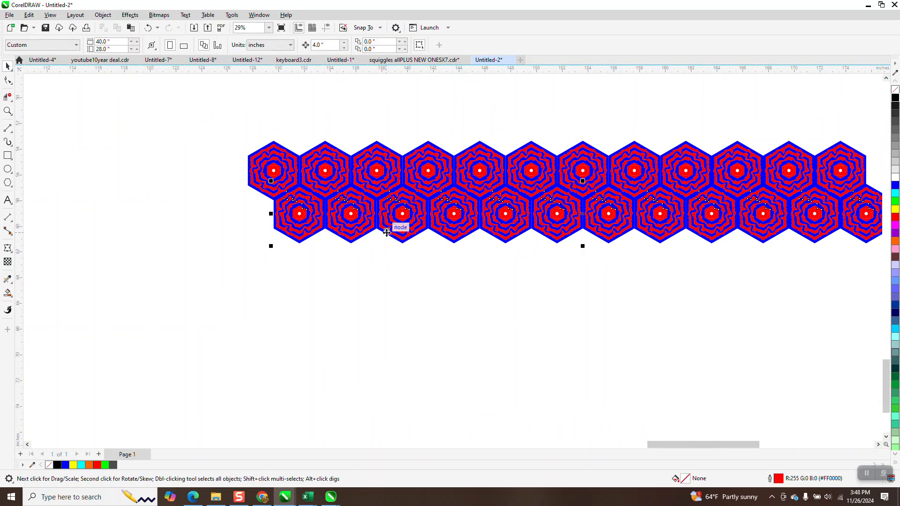
key(Delete)
- Move the remaining hexagon row slightly down and rotate it by 60 degrees
click(380, 188)
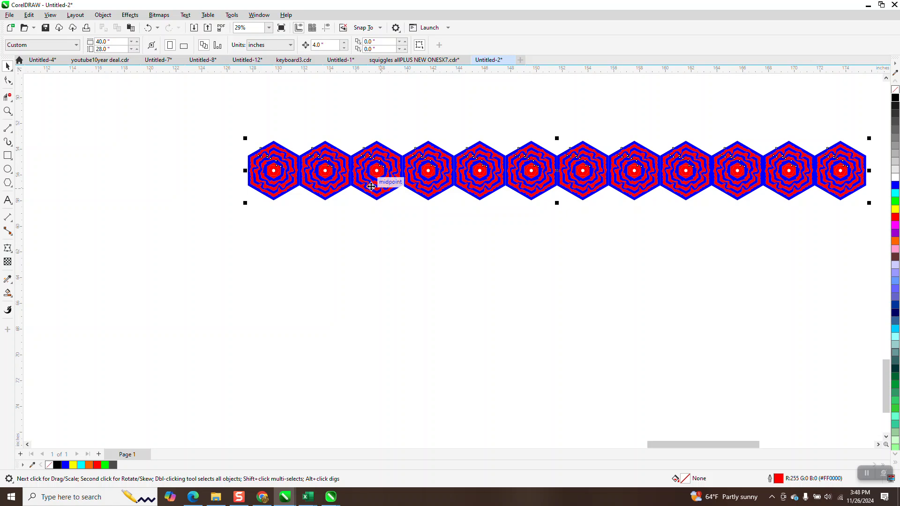
scroll(380, 187, down, 3)
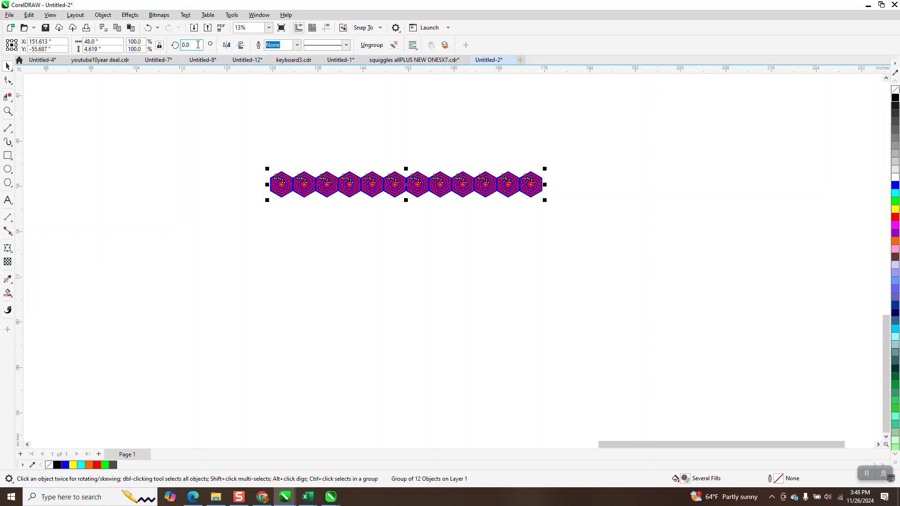
click(399, 191)
drag(400, 191, 396, 227)
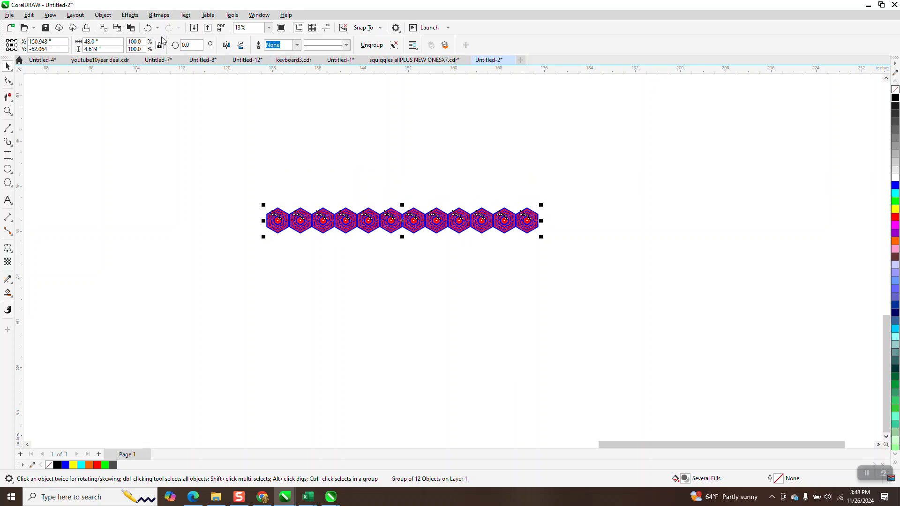
click(186, 46)
key(Return)
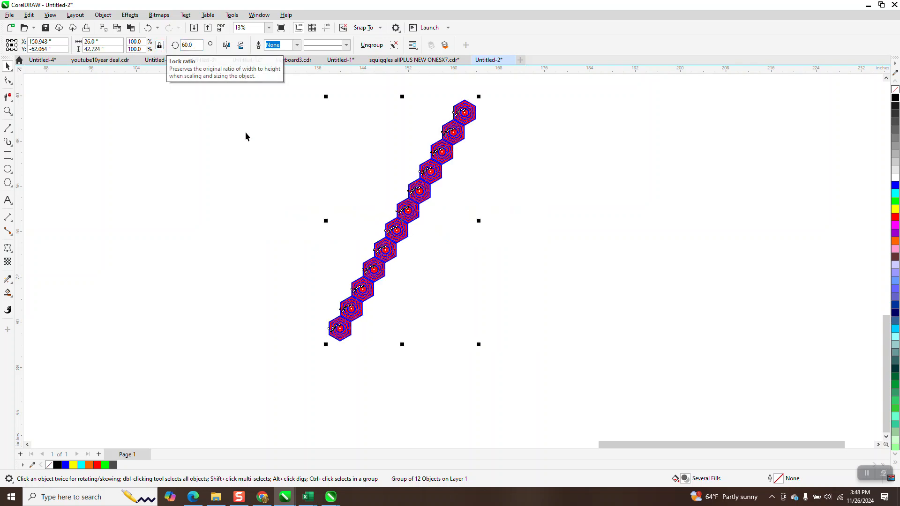
- Repeat the slanted strip rightward at 4-inch intervals to make a parallelogram of 15 strips, and group them
click(318, 153)
drag(287, 154, 584, 356)
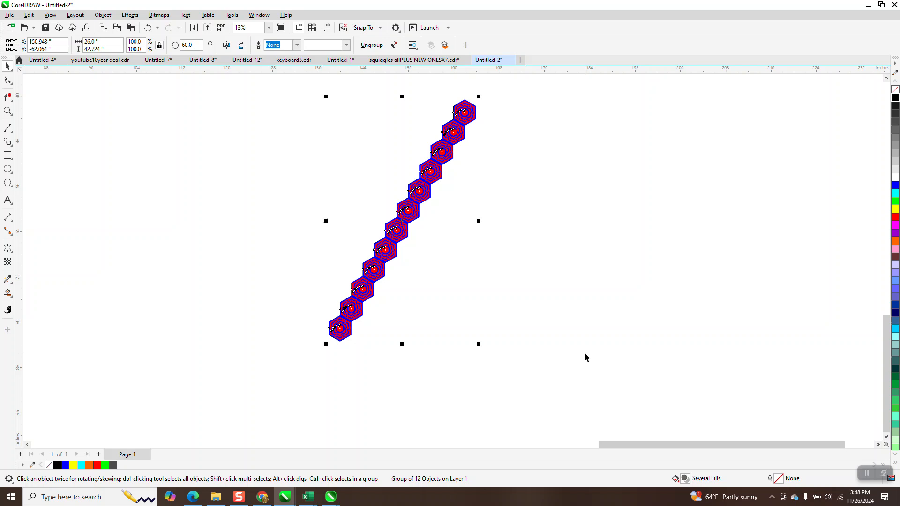
key(ctrl+d)
key(ctrl+d)
key(ctrl+d)
key(ctrl+d)
key(ctrl+d)
key(ctrl+d)
key(ctrl+d)
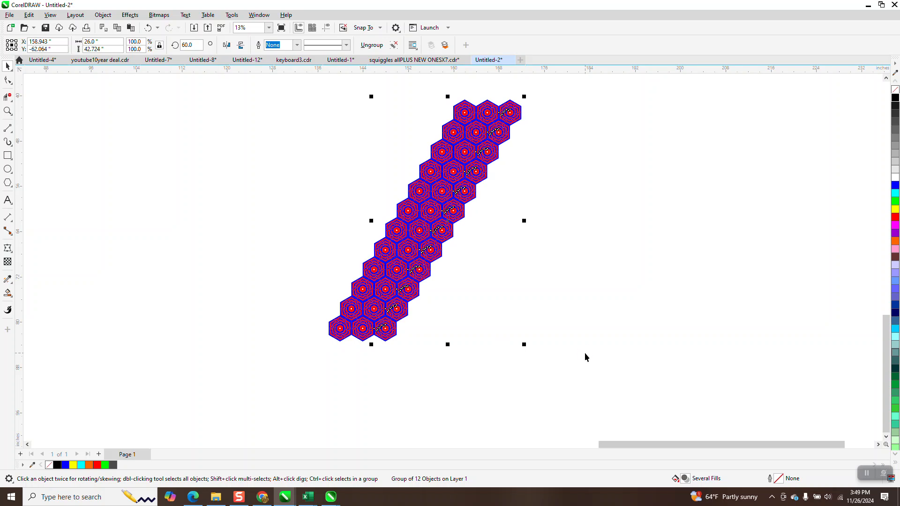
key(ctrl+d)
key(ctrl+d)
key(ctrl+d)
key(ctrl+d)
key(ctrl+d)
key(ctrl+d)
key(ctrl+d)
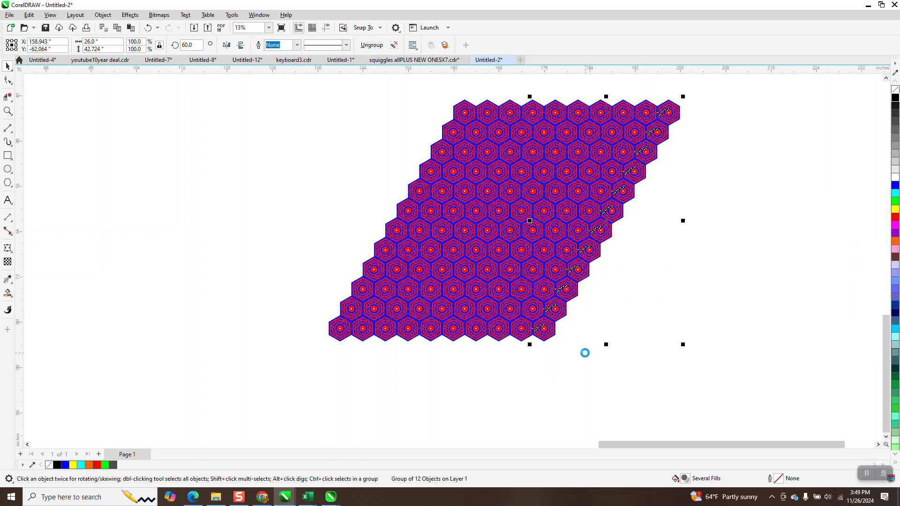
key(Escape)
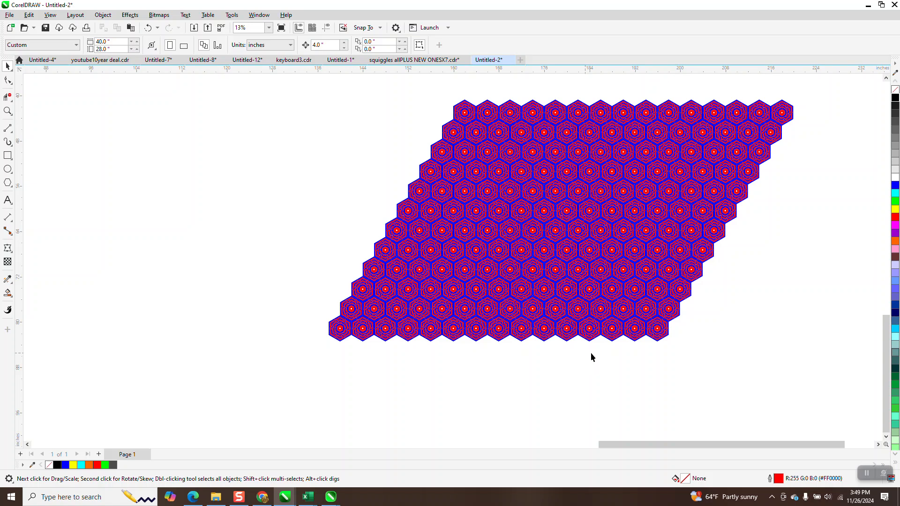
scroll(462, 299, down, 1)
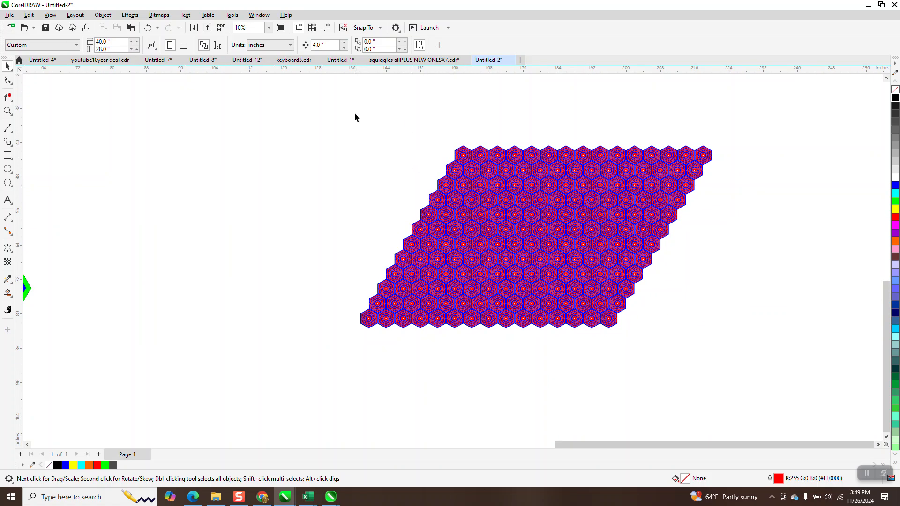
drag(315, 104, 761, 363)
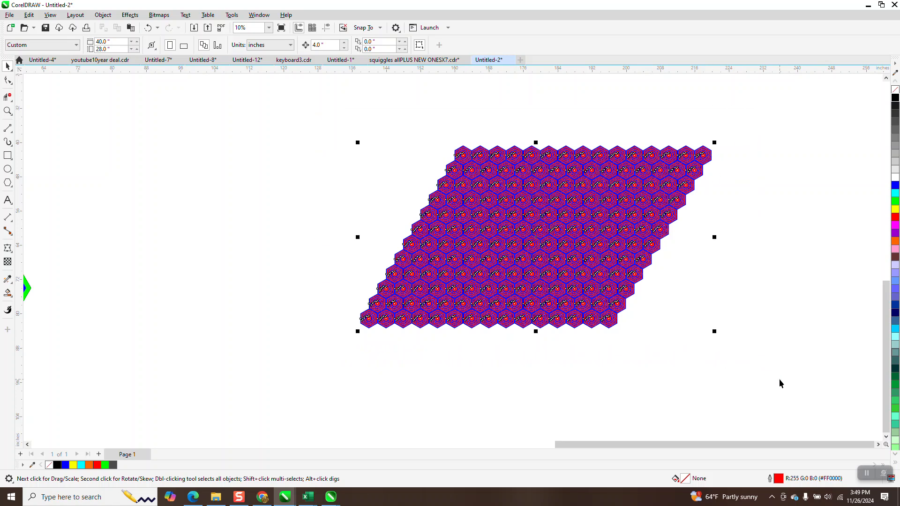
key(ctrl+g)
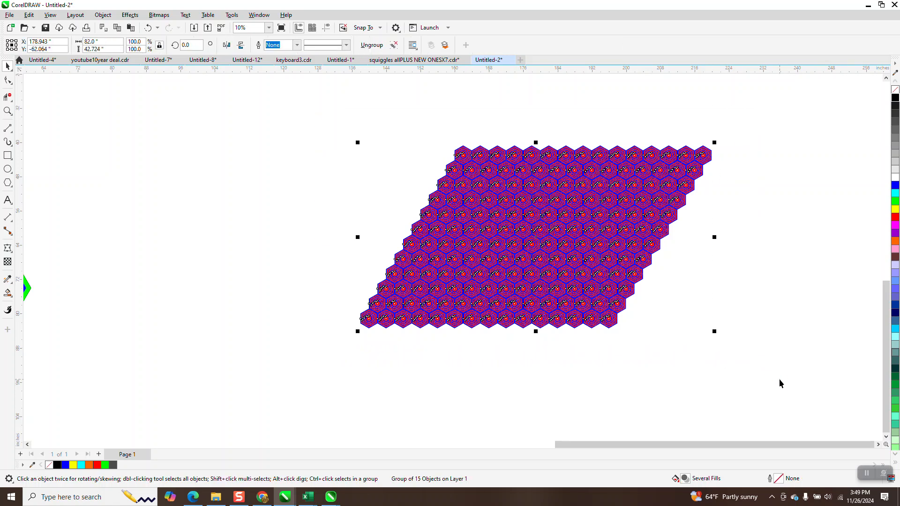
- Copy the grouped parallelogram 60 inches to the right so its slanted edge joins the original without a gap
key(KP_Add)
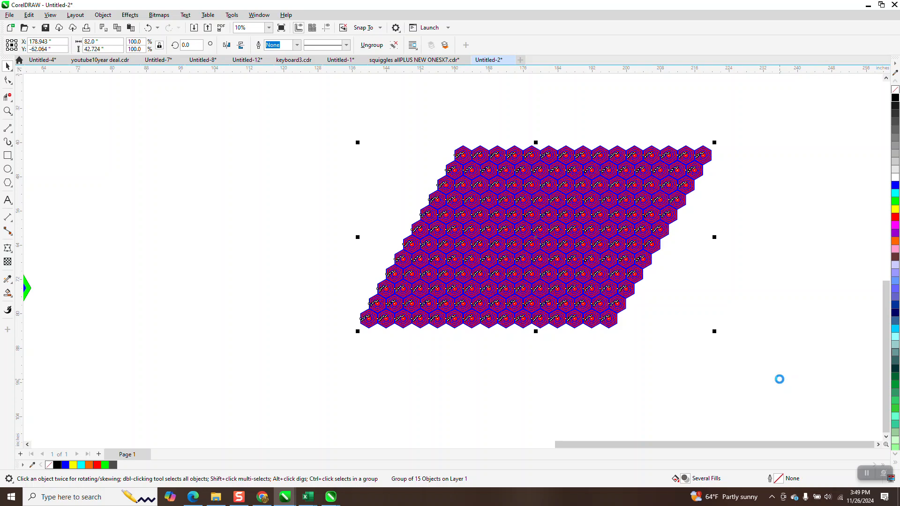
key(Right)
key(Right)
key(Right)
key(Right)
key(Right)
key(Right)
key(Right)
key(Right)
key(Right)
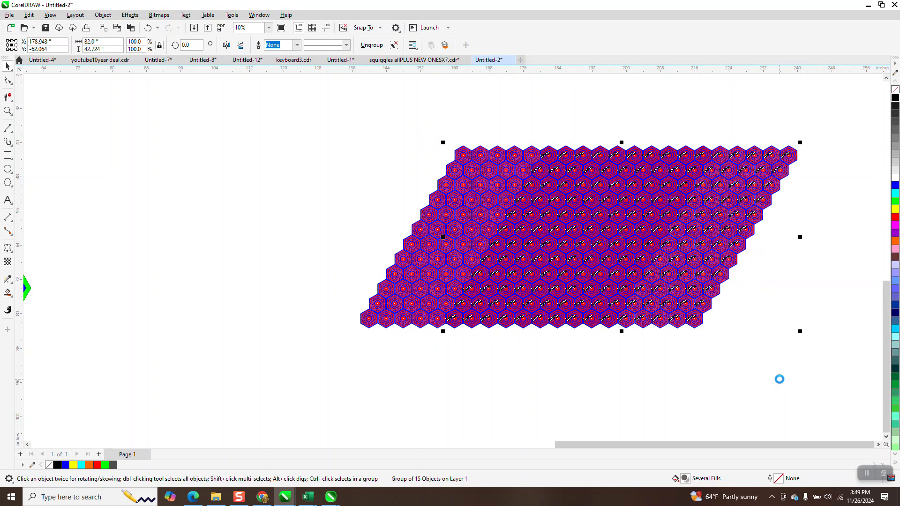
key(Right)
key(Right)
key(Right)
key(Right)
key(Right)
key(Right)
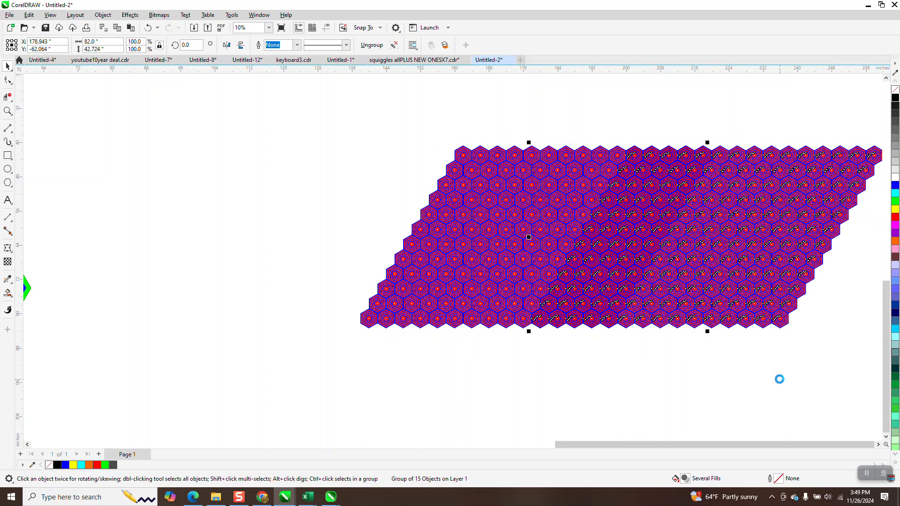
key(Right)
key(Right)
key(Right)
key(Right)
key(Right)
key(Right)
key(Right)
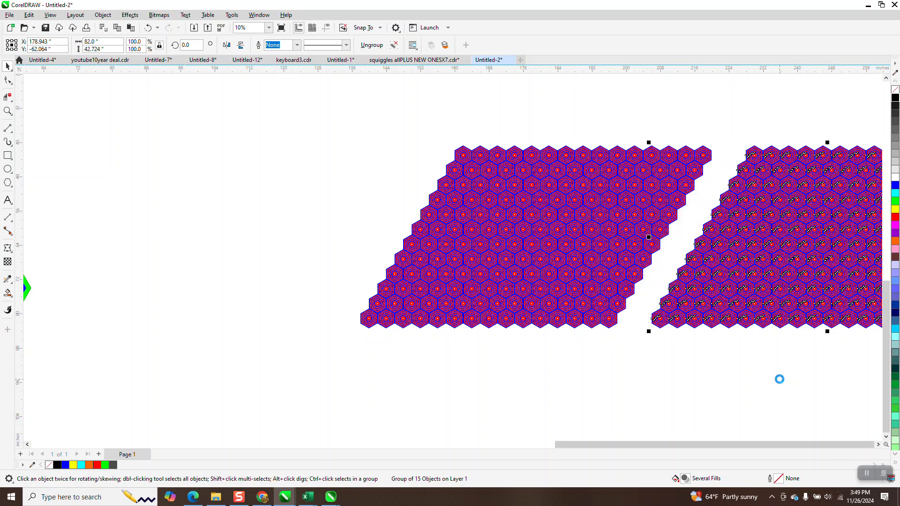
key(Left)
key(Left)
key(Left)
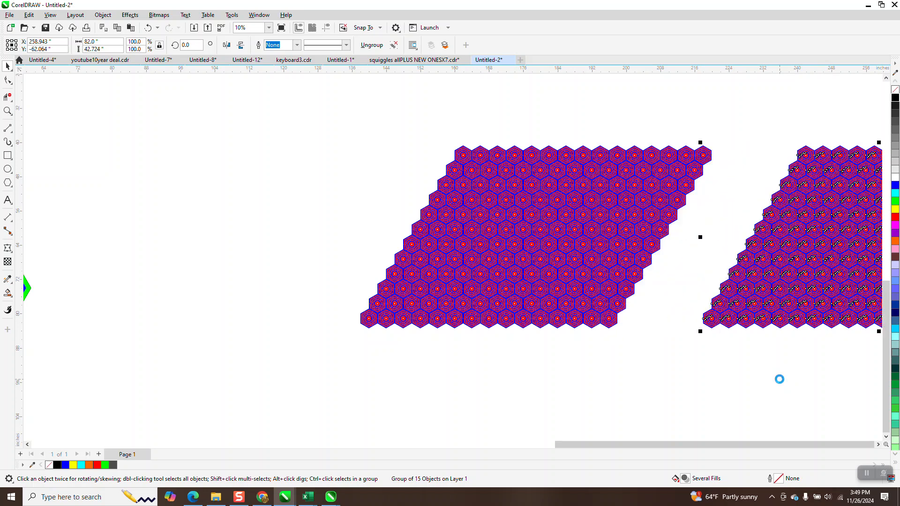
key(Left)
key(Left)
key(Left)
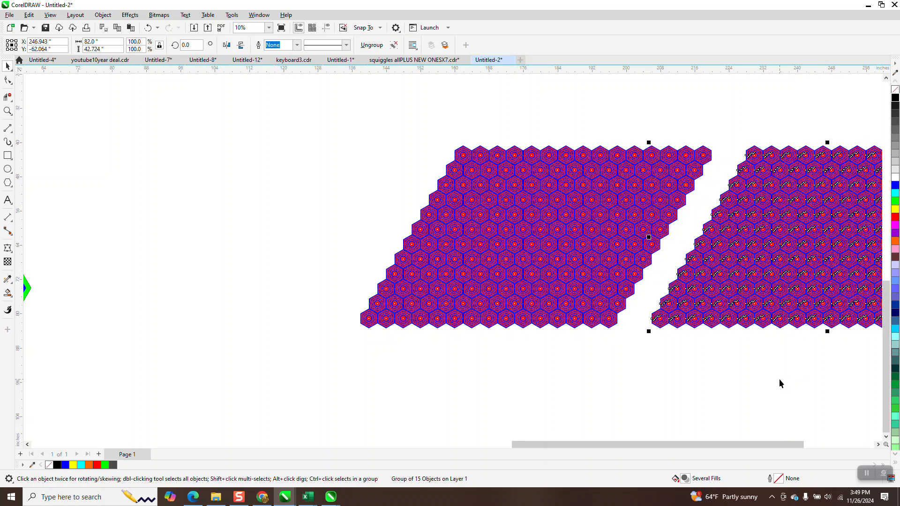
key(Left)
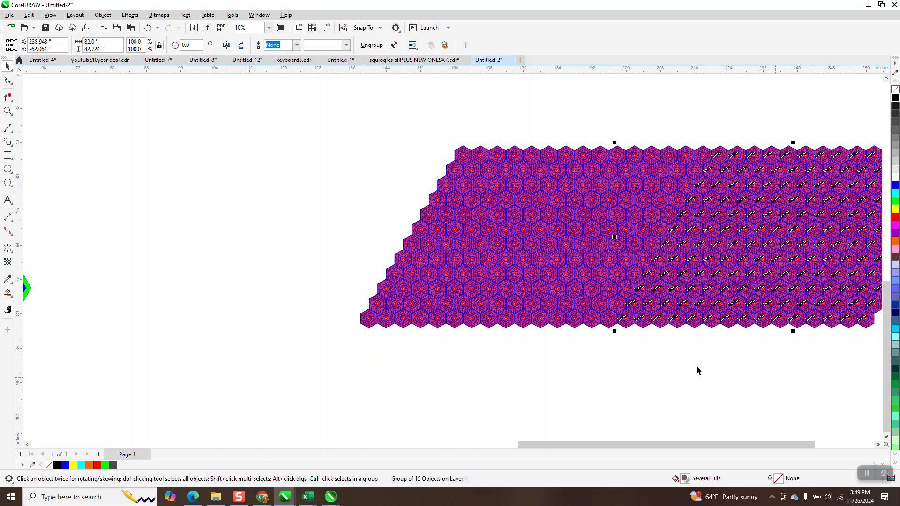
- Group the two joined red and blue parallelograms into one large pattern
scroll(351, 236, down, 1)
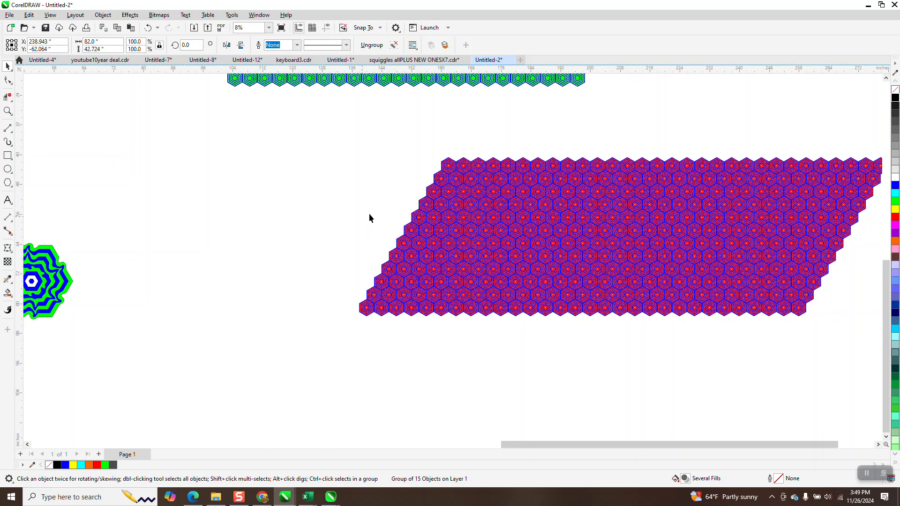
click(368, 217)
scroll(375, 177, down, 1)
drag(344, 177, 856, 331)
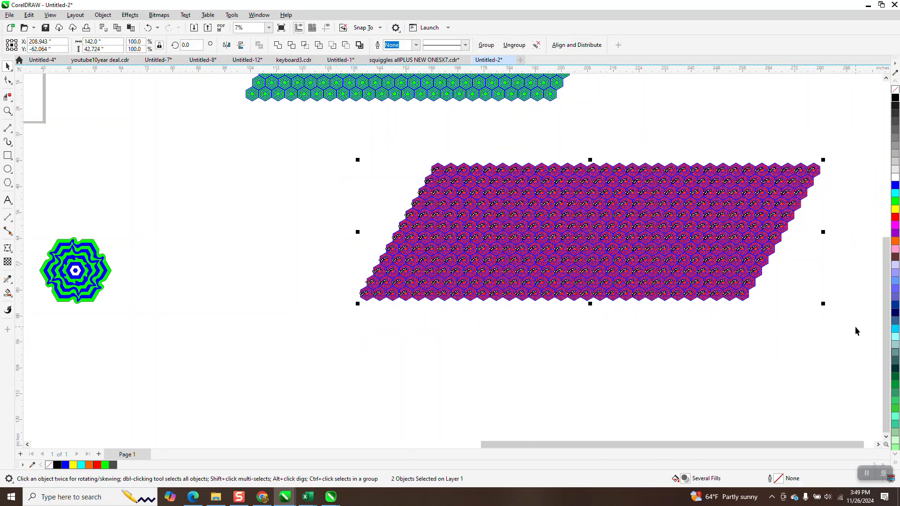
key(ctrl+g)
- Draw a wide rectangle over the middle of the red and blue pattern, within its slanted edges
click(7, 155)
drag(464, 191, 723, 267)
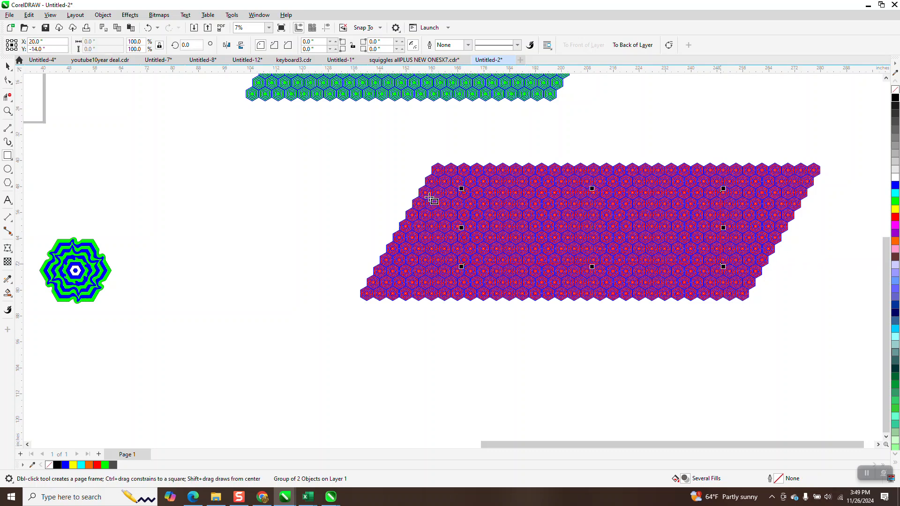
- Intersect the rectangle with the red and blue pattern and move the resulting rectangular piece into the empty space below the parallelogram
click(7, 66)
drag(329, 119, 767, 341)
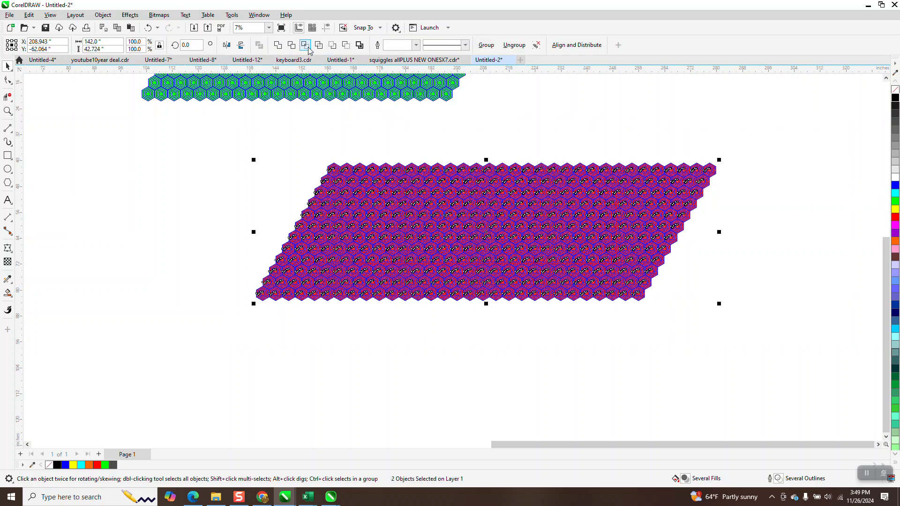
click(305, 47)
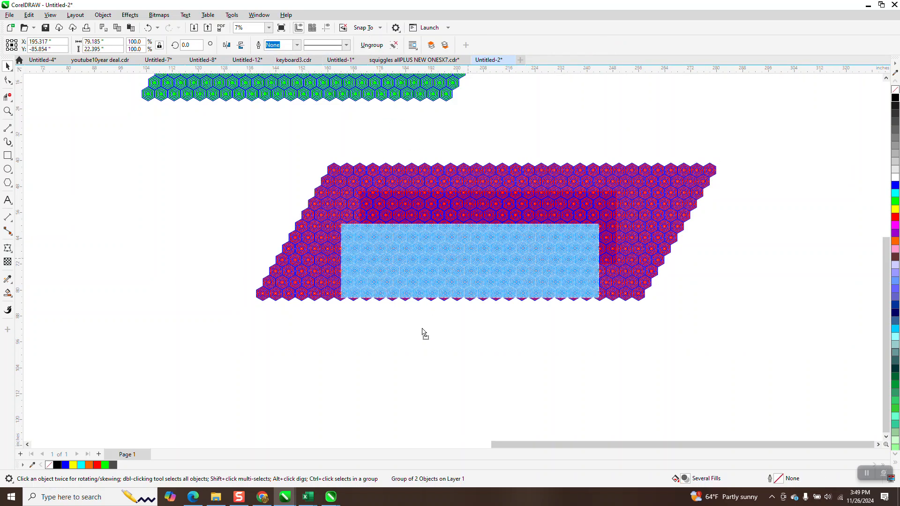
drag(468, 263, 372, 352)
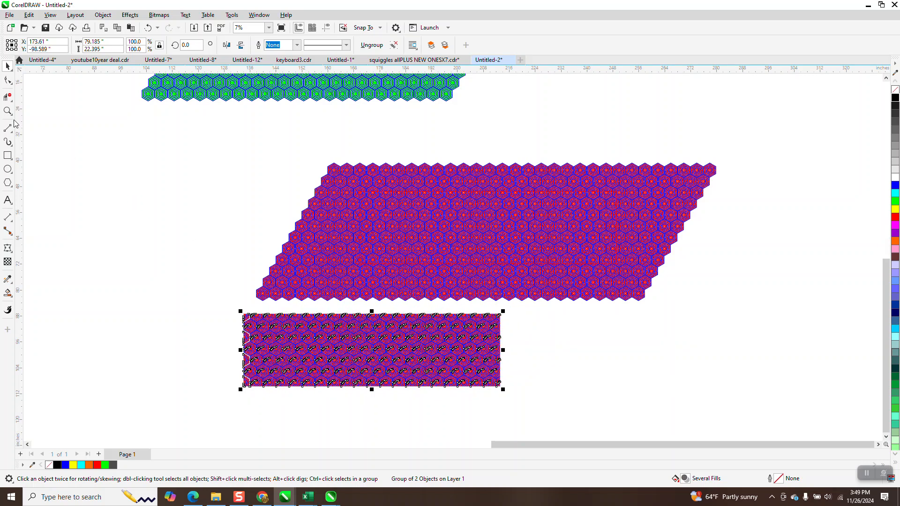
- Examine the cut-out rectangular red and blue piece up close, checking the seams between the twirled hexagons and its edges
click(9, 112)
drag(291, 313, 457, 382)
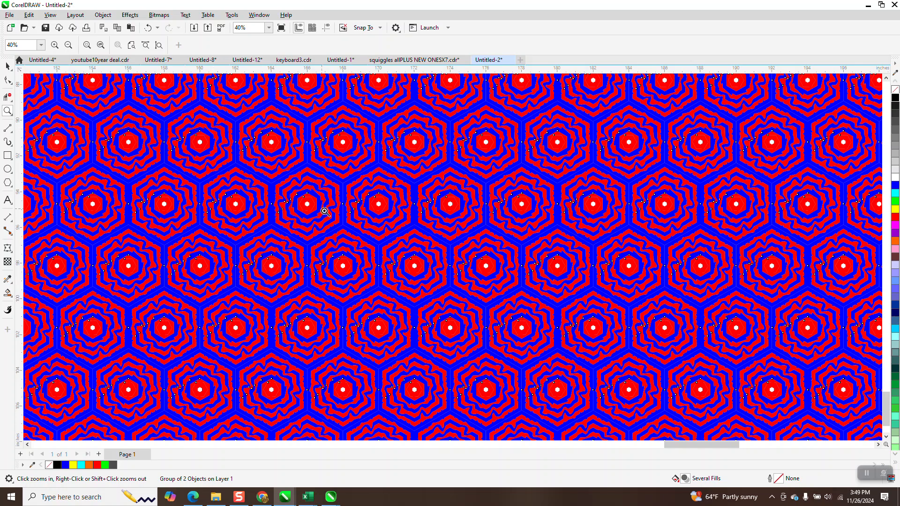
scroll(324, 212, down, 1)
click(8, 66)
click(130, 106)
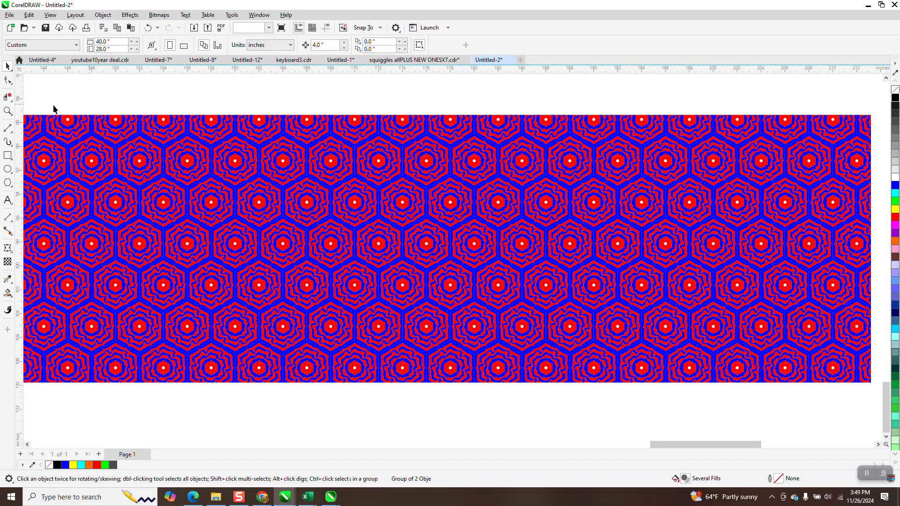
key(z)
drag(212, 149, 437, 298)
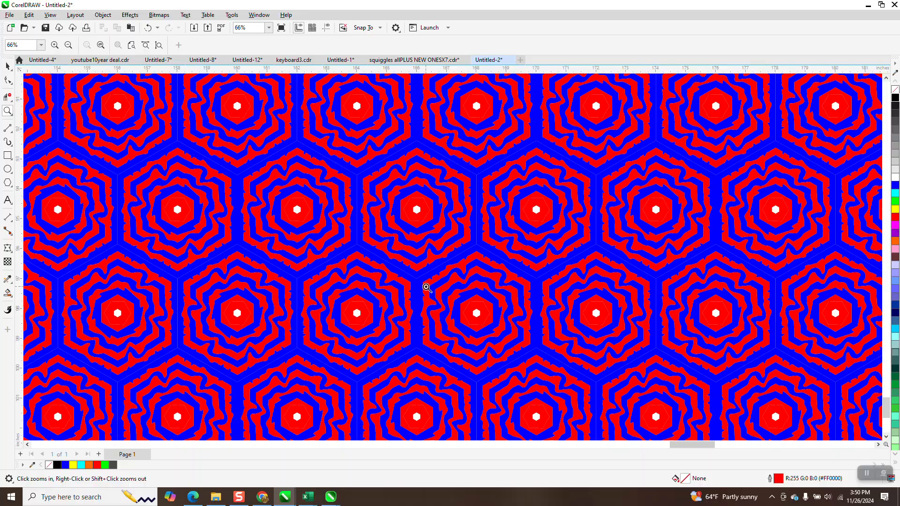
scroll(426, 287, up, 3)
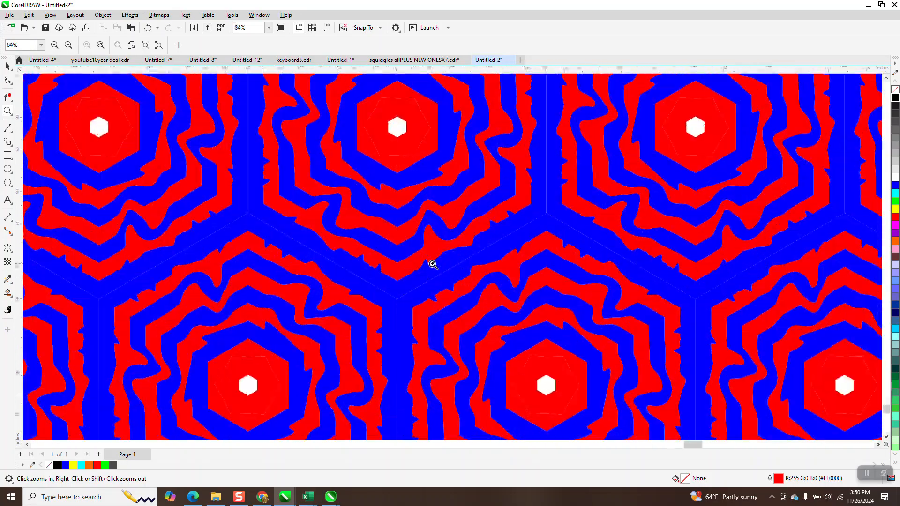
scroll(433, 264, down, 4)
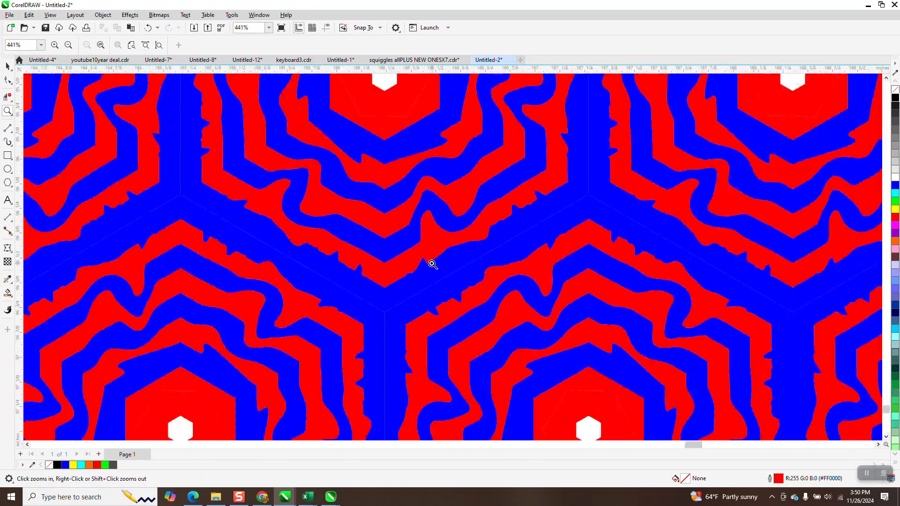
scroll(432, 264, down, 3)
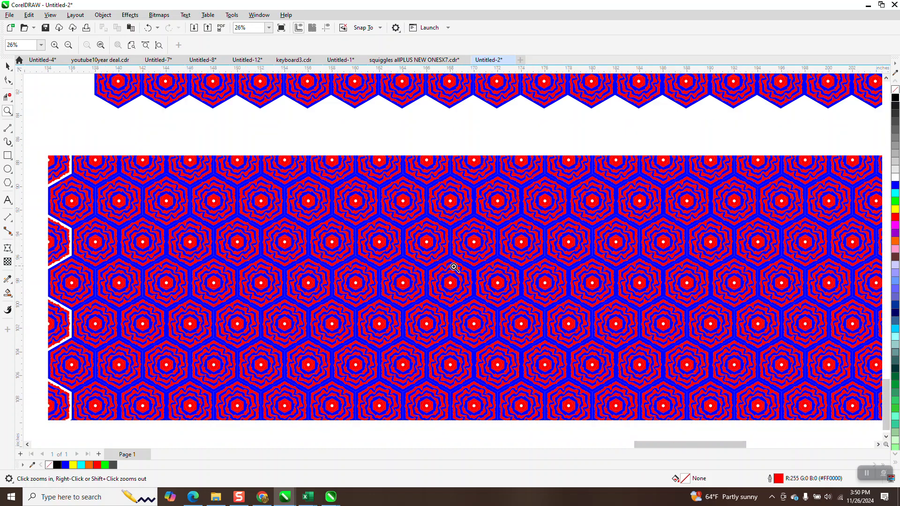